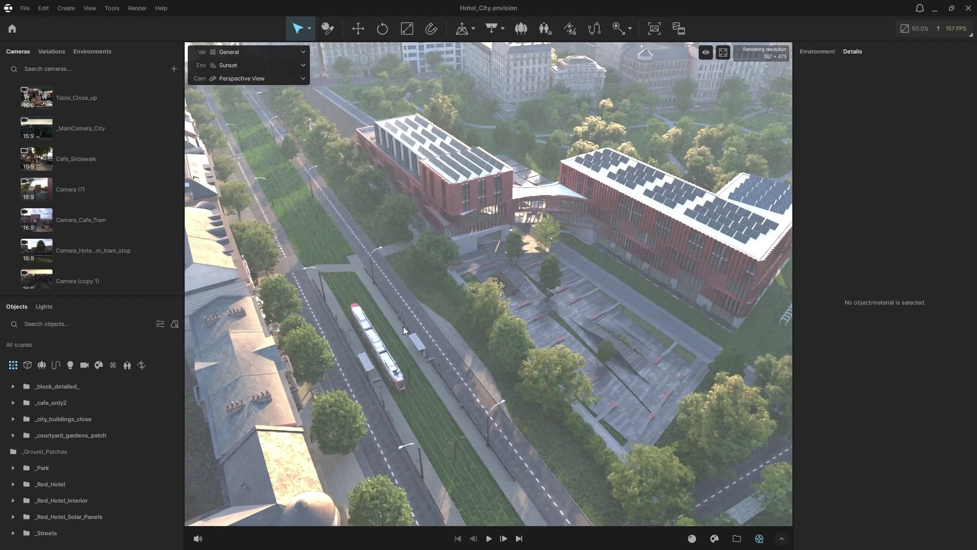
# Draw a two-point Anima Traffic lane down the street, left of the tram tracks
pyautogui.moveTo(441, 335)
pyautogui.mouseDown()
pyautogui.moveTo(362, 326)
pyautogui.moveTo(441, 337)
pyautogui.mouseUp()
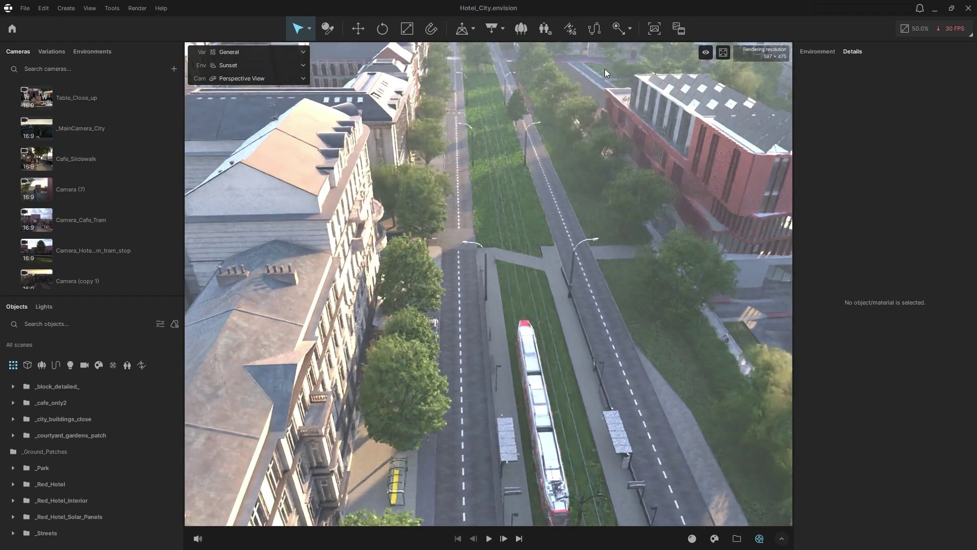
pyautogui.click(578, 31)
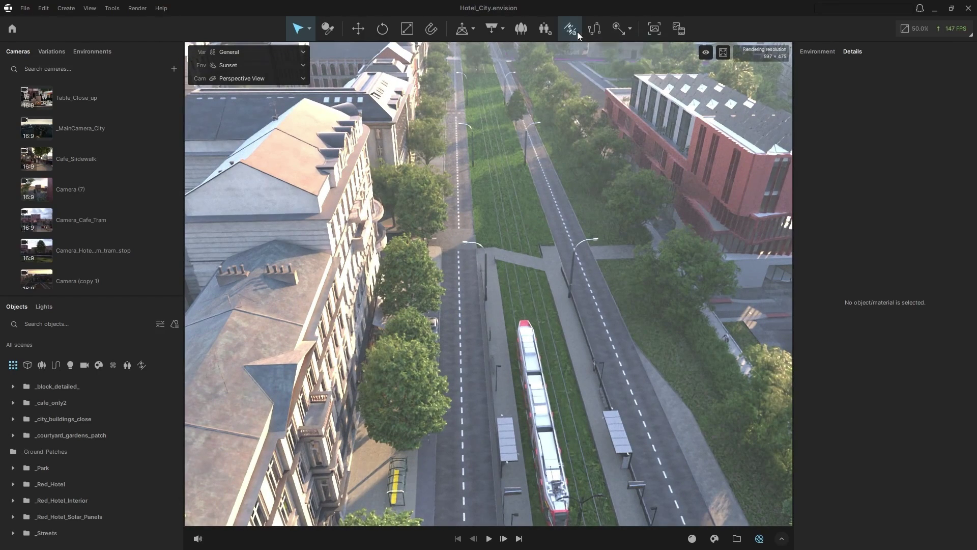
pyautogui.click(451, 124)
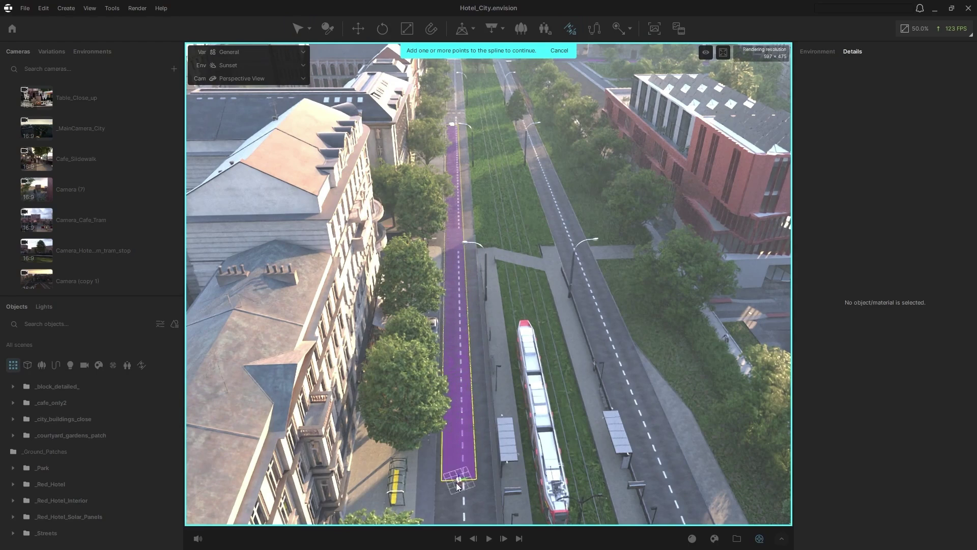
pyautogui.click(453, 493)
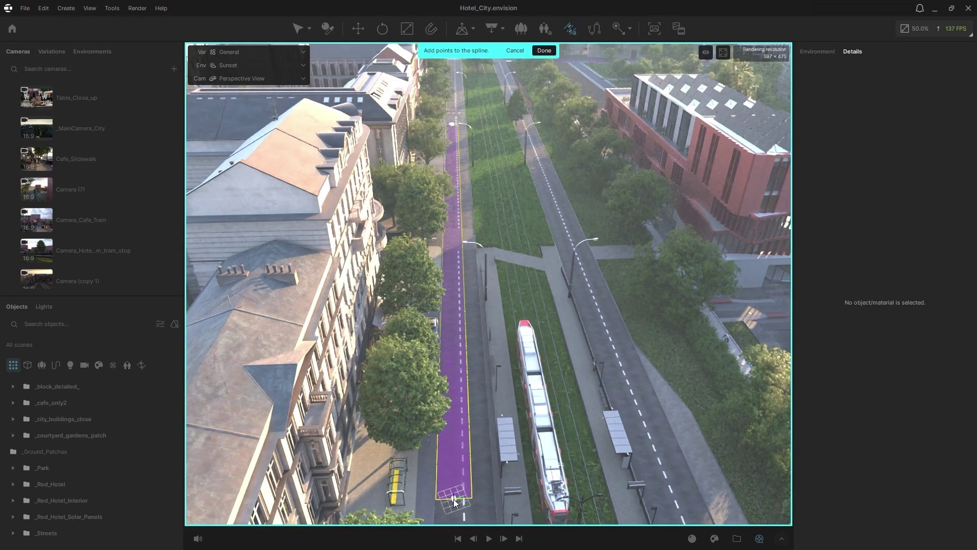
pyautogui.click(539, 51)
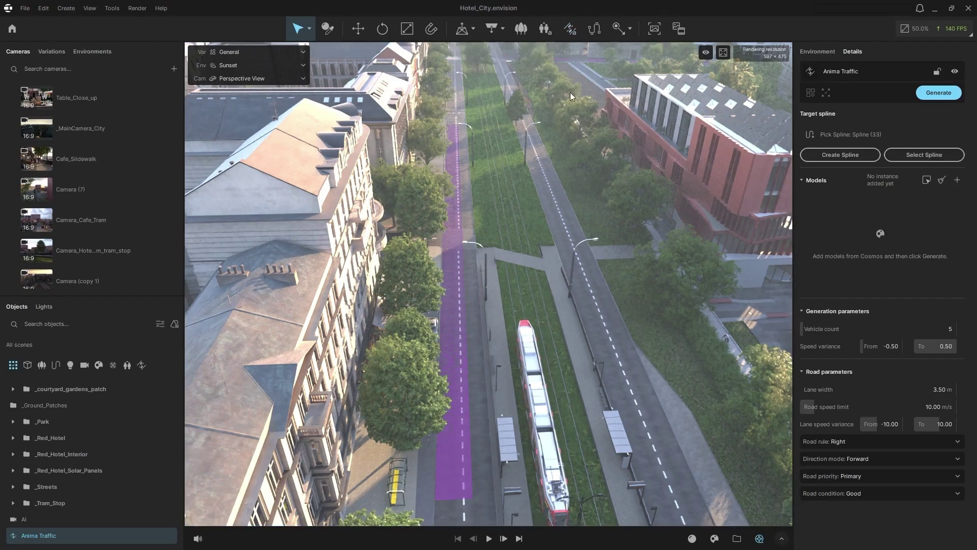
# Generate five animated Cosmos vehicles (Vehicles, Animated tag, All) on the new traffic lane
pyautogui.click(715, 539)
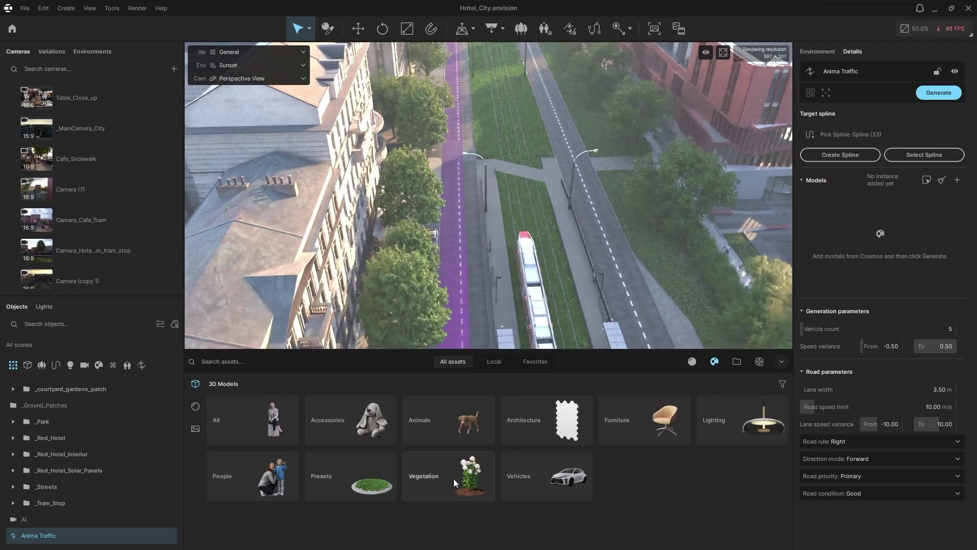
pyautogui.click(502, 483)
pyautogui.click(781, 384)
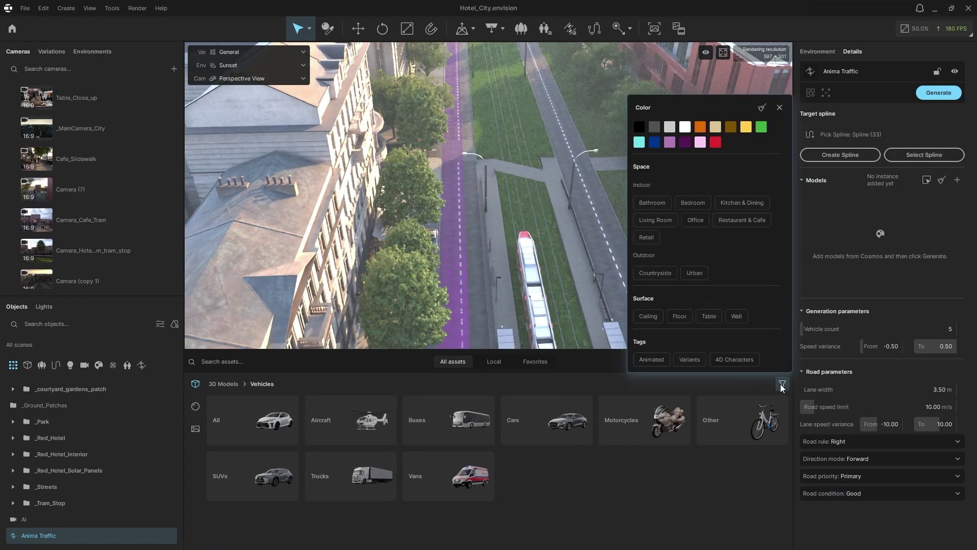
pyautogui.click(651, 359)
pyautogui.click(248, 422)
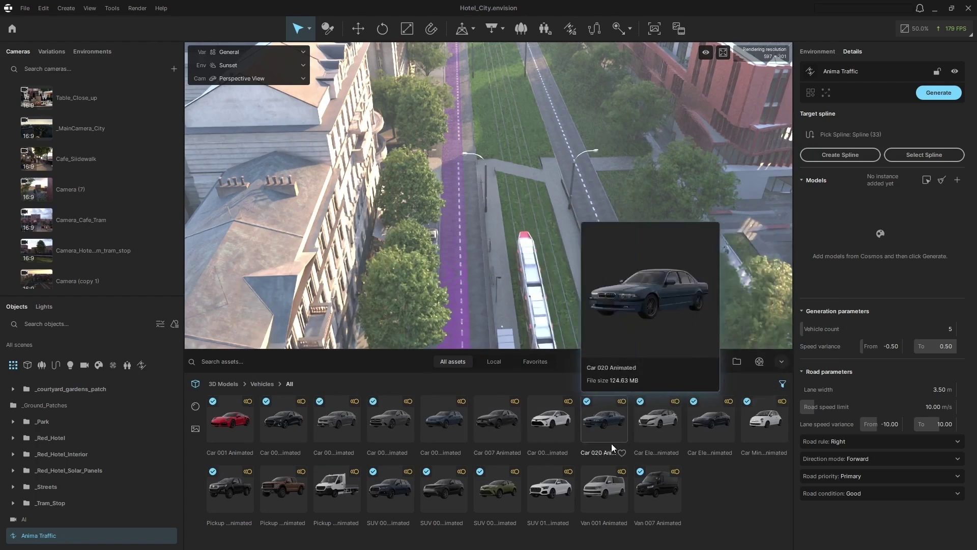
pyautogui.moveTo(678, 482)
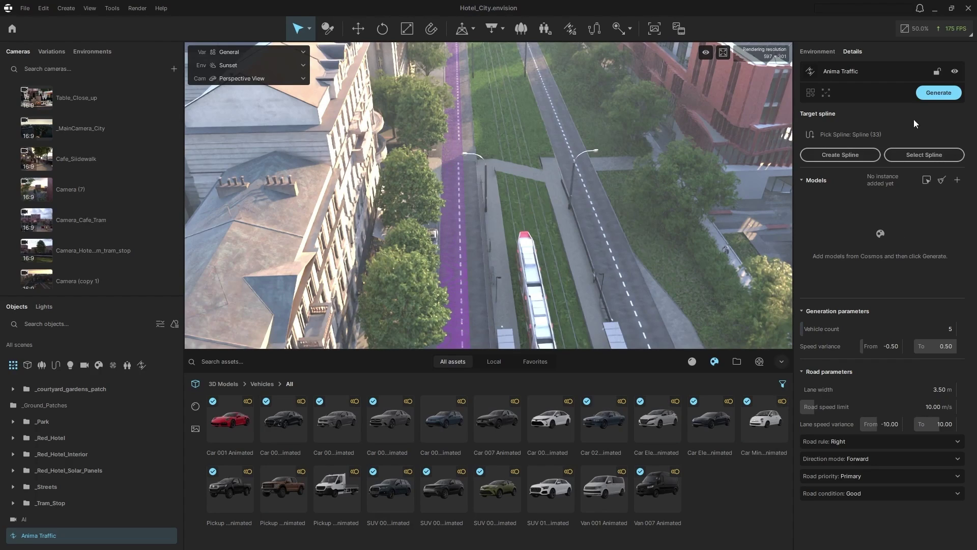
pyautogui.click(937, 96)
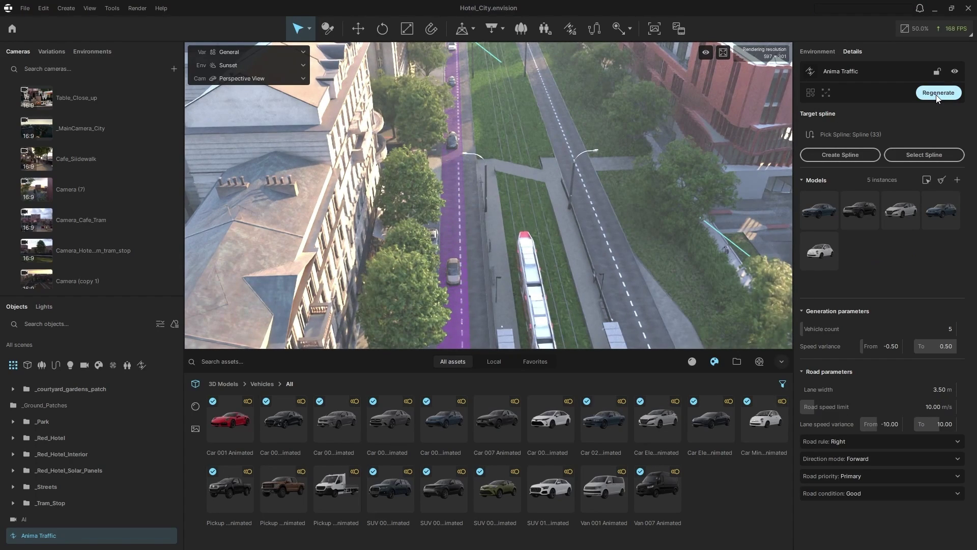
# Collapse the Cosmos browser and watch the cars drive the lane in full-screen
pyautogui.click(782, 362)
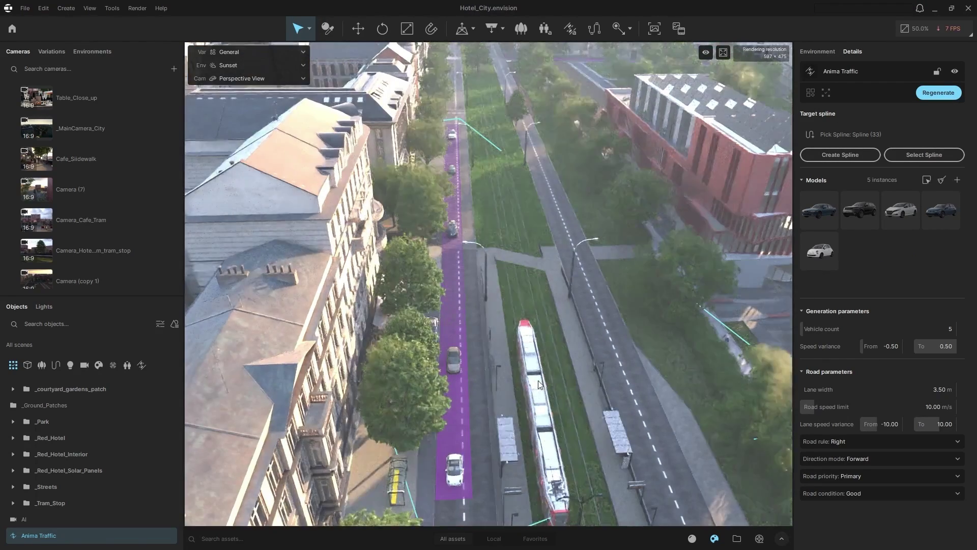
pyautogui.scroll(5, 540, 384)
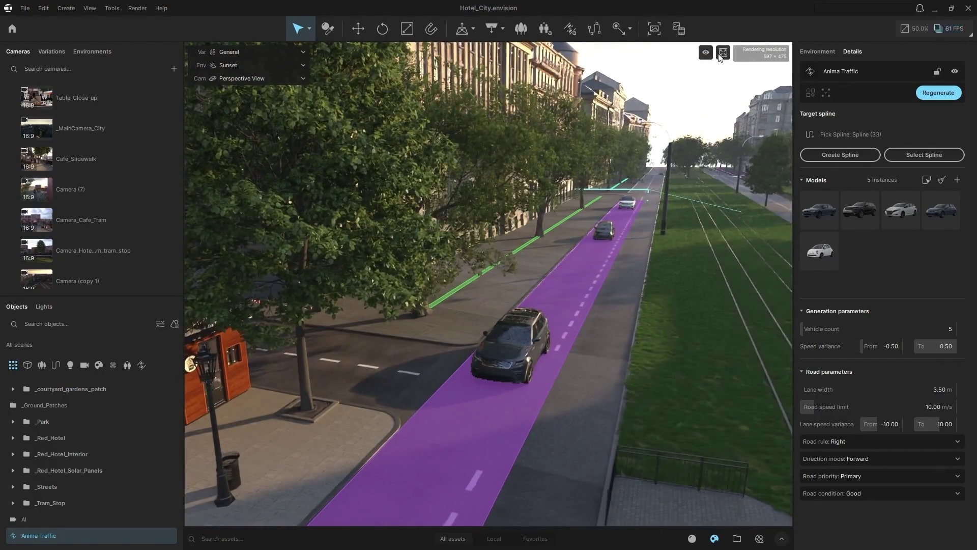
pyautogui.click(723, 53)
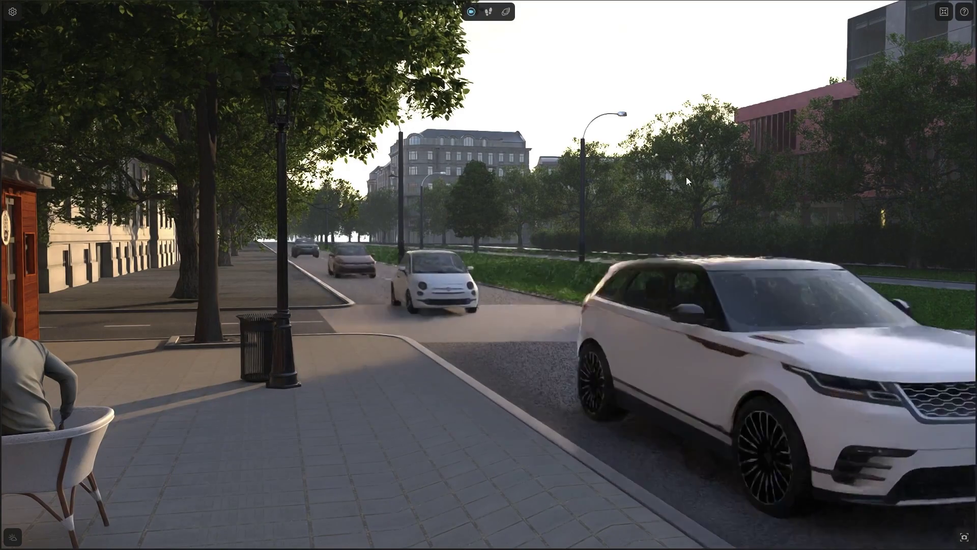
# Back in the editor, keep the lane's Right rule, Forward direction, Primary priority and Good condition
pyautogui.click(944, 11)
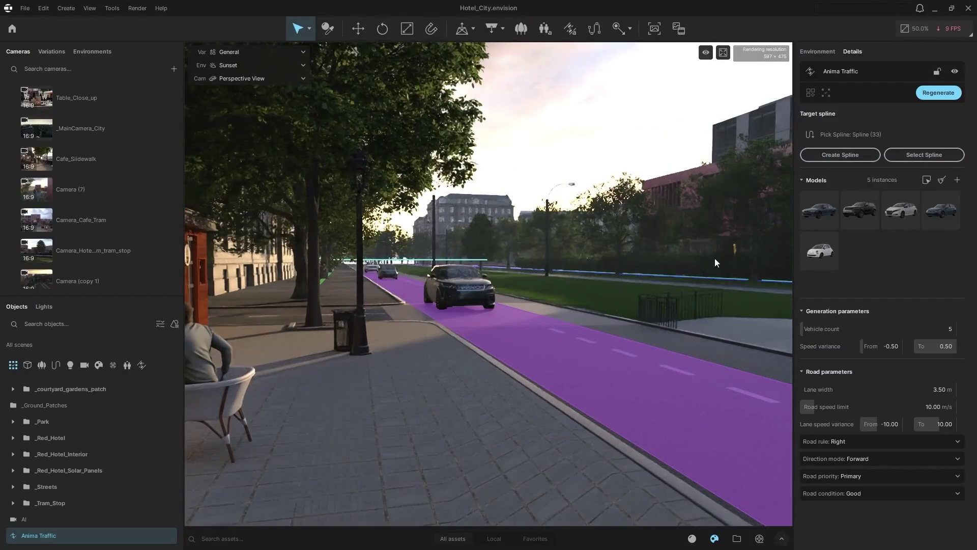
pyautogui.moveTo(551, 316); pyautogui.dragTo(521, 339, button='middle')
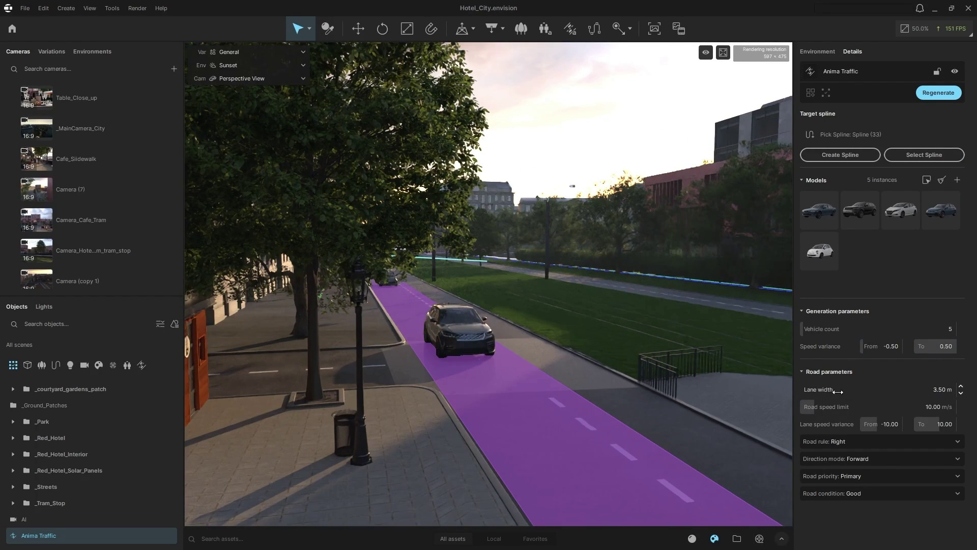
pyautogui.click(870, 442)
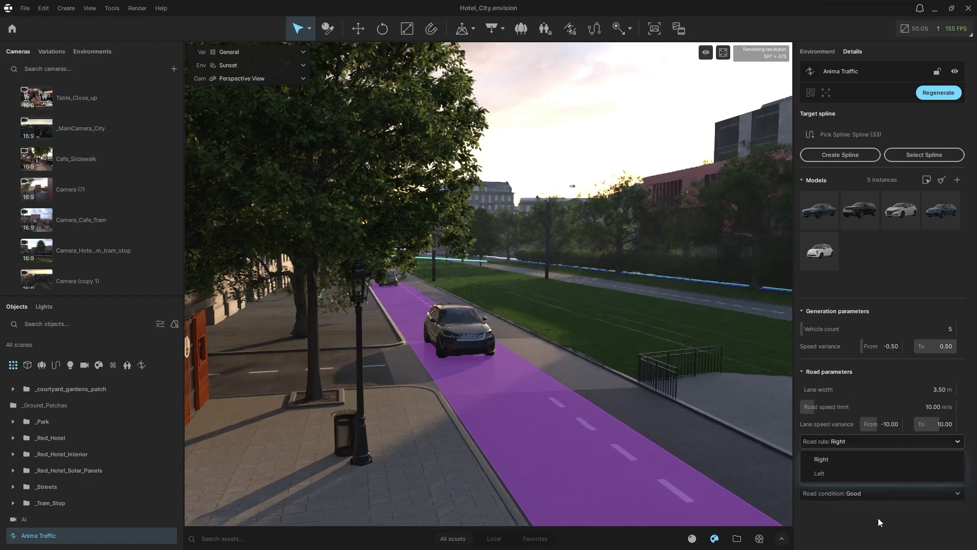
pyautogui.click(885, 457)
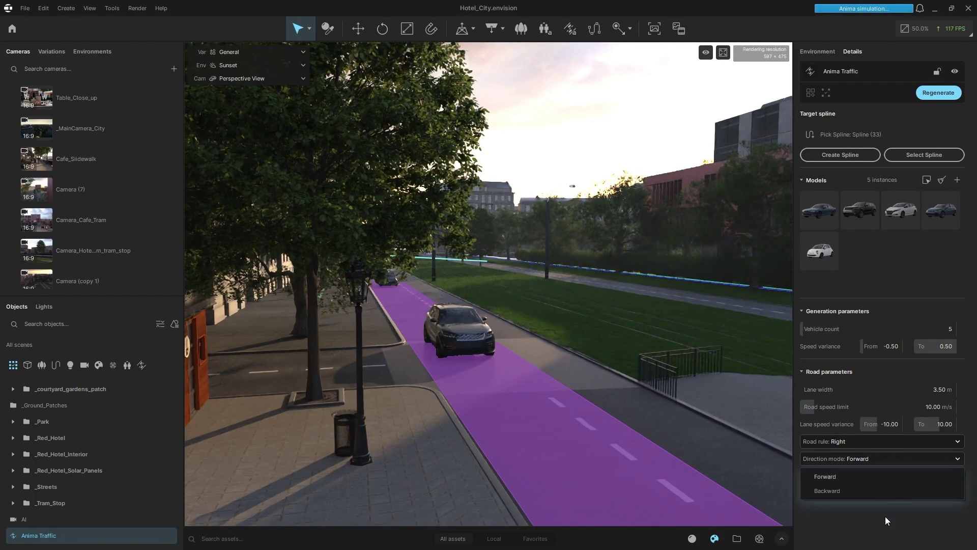
pyautogui.click(885, 518)
pyautogui.click(897, 477)
pyautogui.click(894, 499)
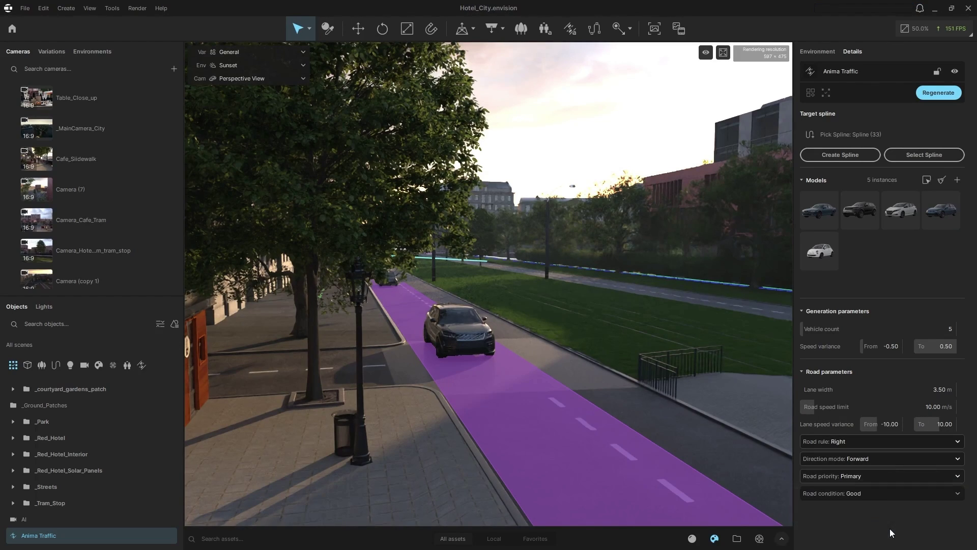
pyautogui.click(884, 497)
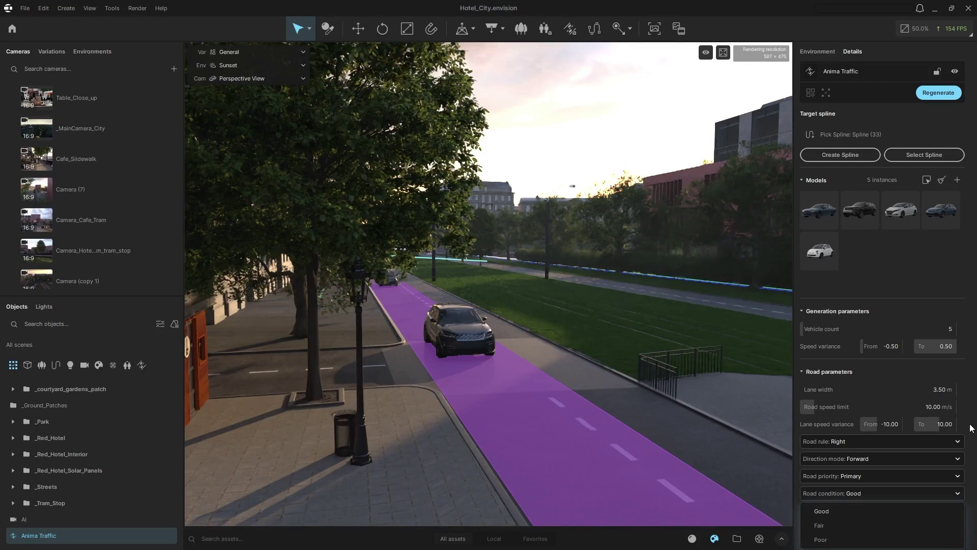
pyautogui.click(973, 427)
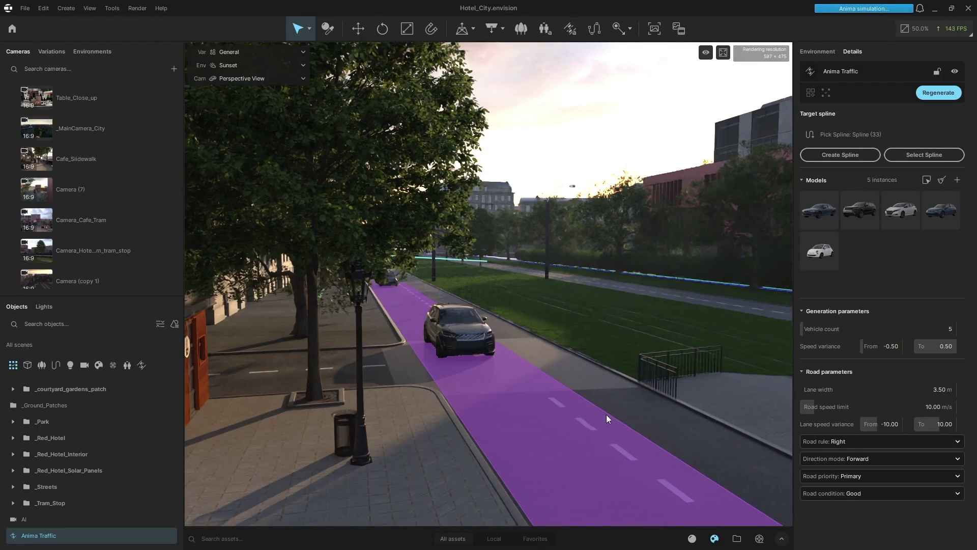
# Draw a four-point traffic lane down the side street turning left along the cross street
pyautogui.moveTo(606, 414); pyautogui.dragTo(509, 402)
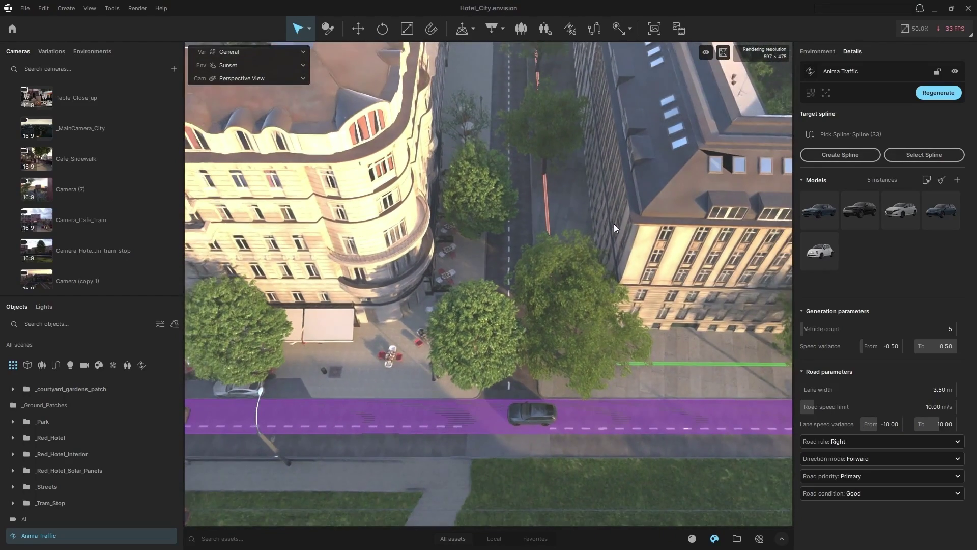
pyautogui.click(570, 28)
pyautogui.click(504, 91)
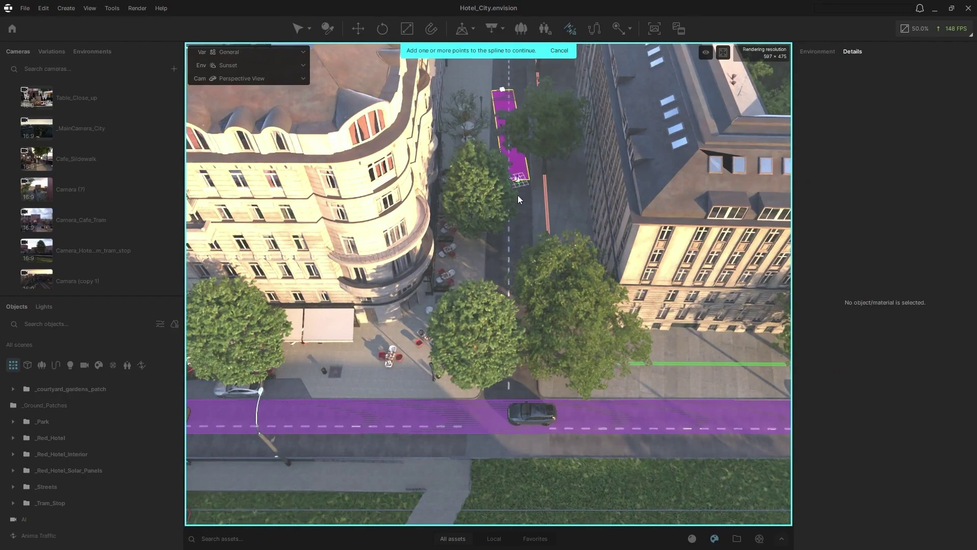
pyautogui.click(501, 400)
pyautogui.click(494, 421)
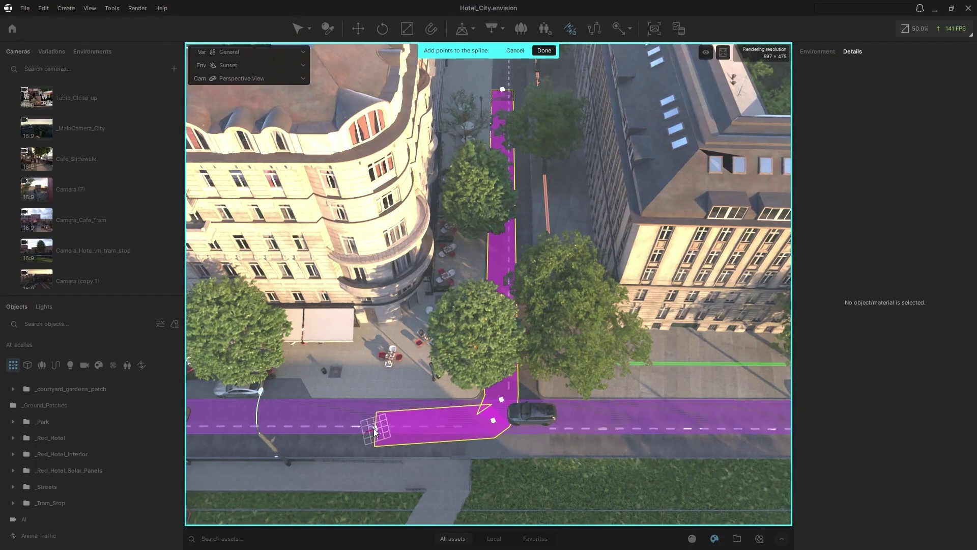
pyautogui.click(199, 418)
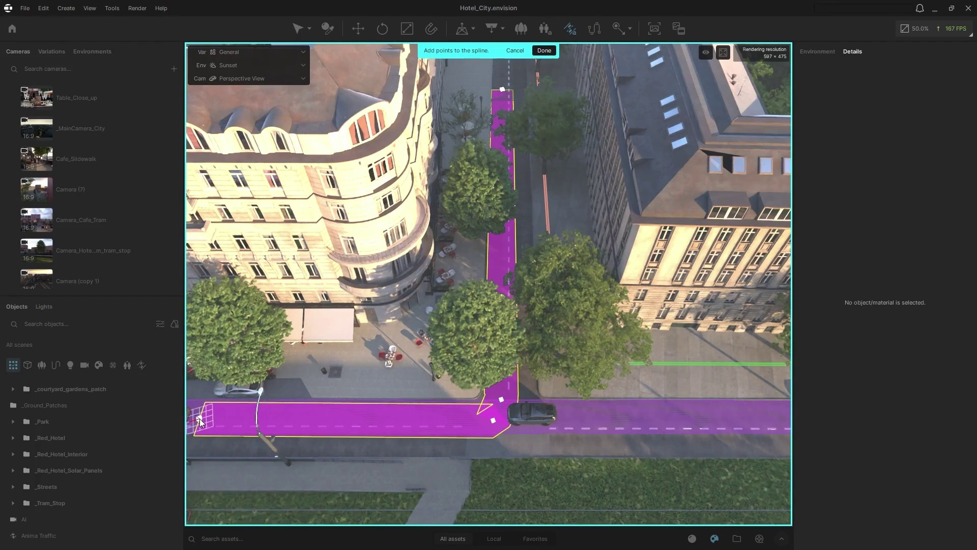
pyautogui.click(544, 50)
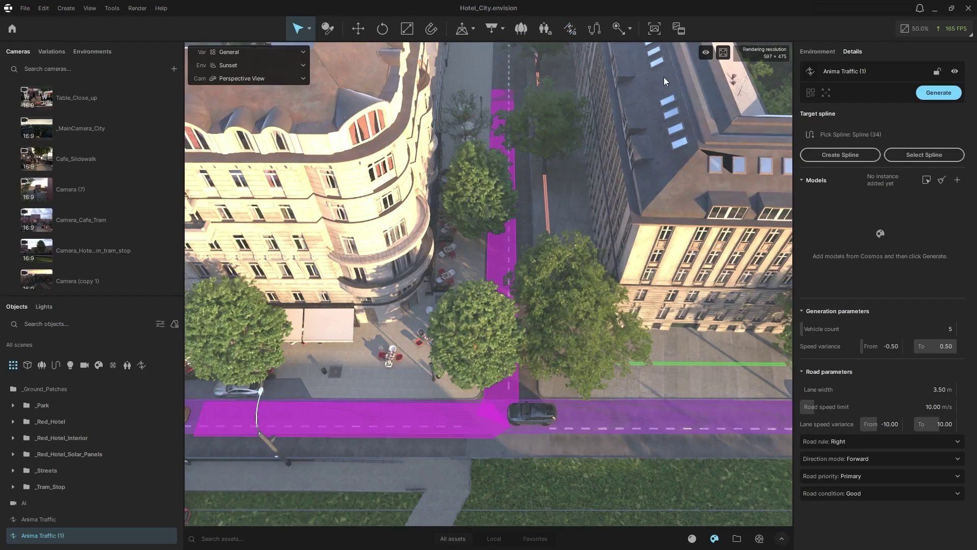
# Generate five vehicles on the second lane, preview them full-screen, then restore the editor
pyautogui.click(937, 94)
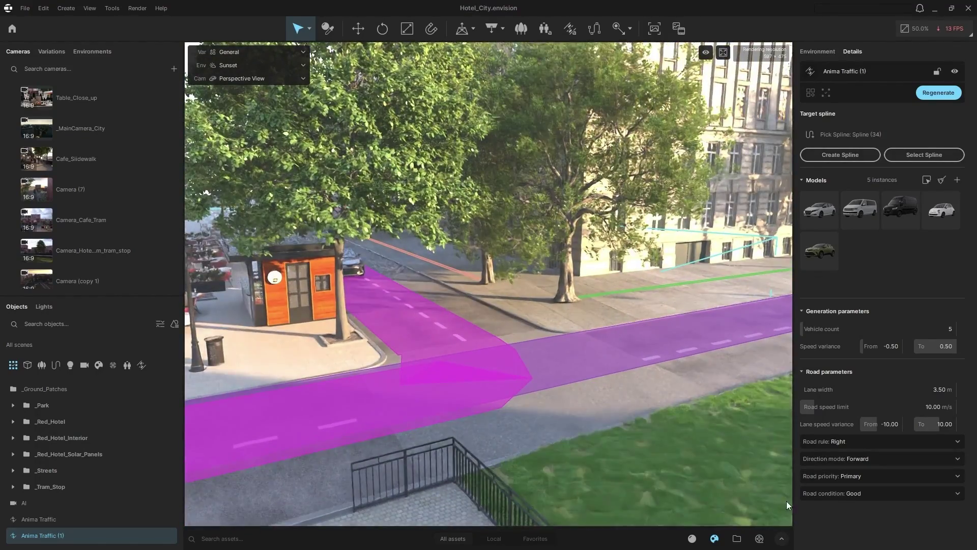
pyautogui.click(723, 52)
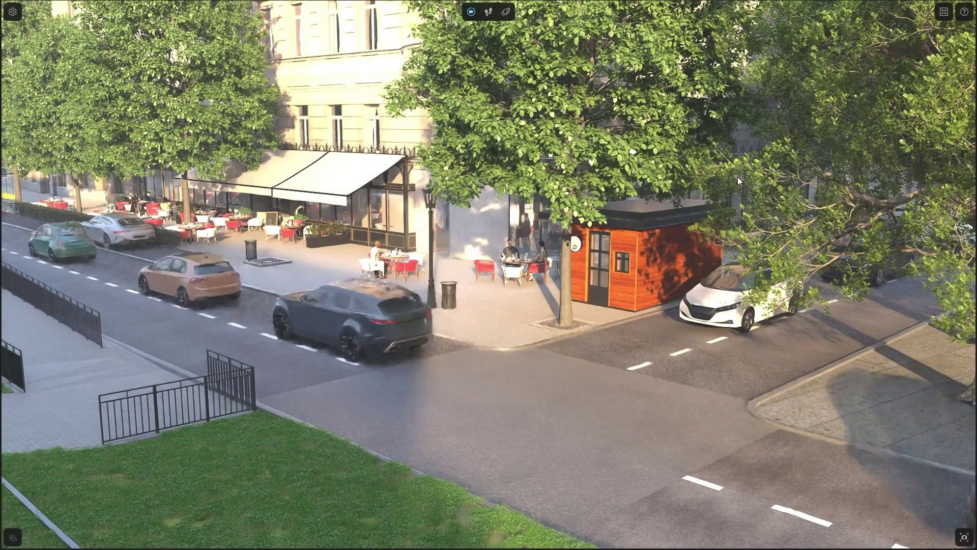
pyautogui.click(944, 12)
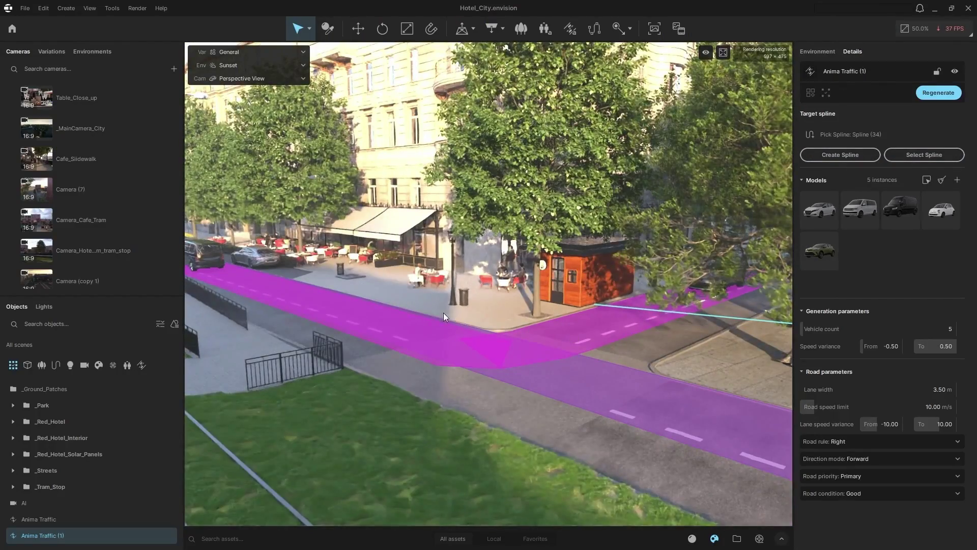
# Draw a four-point crowd path along the café sidewalk, across the street and the far sidewalk
pyautogui.moveTo(436, 312)
pyautogui.mouseDown()
pyautogui.moveTo(466, 232)
pyautogui.moveTo(527, 232)
pyautogui.moveTo(509, 254)
pyautogui.moveTo(426, 300)
pyautogui.mouseUp()
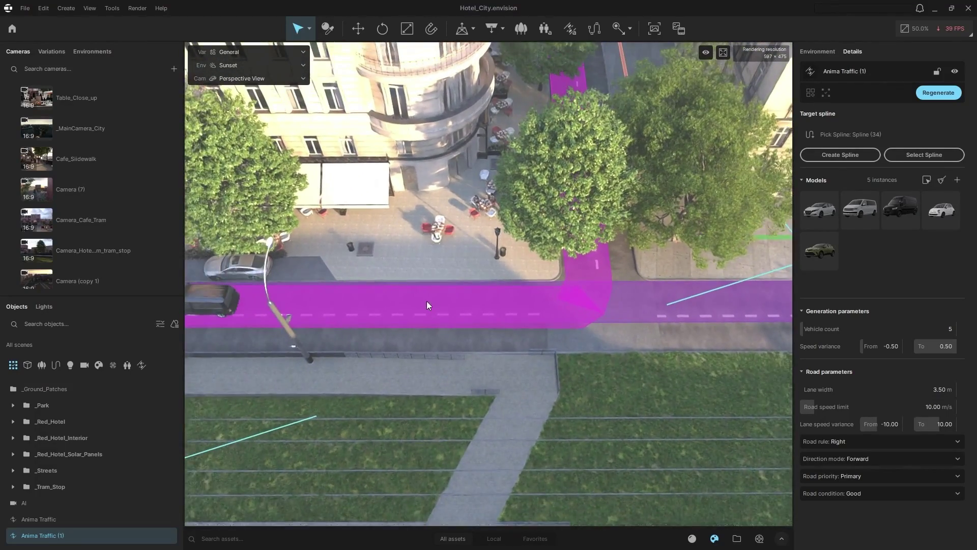
pyautogui.click(546, 29)
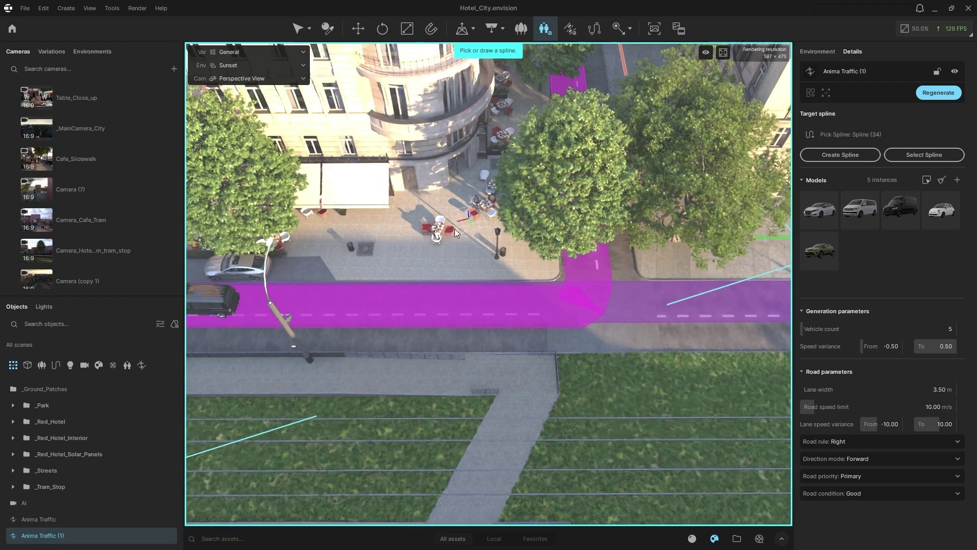
pyautogui.click(370, 268)
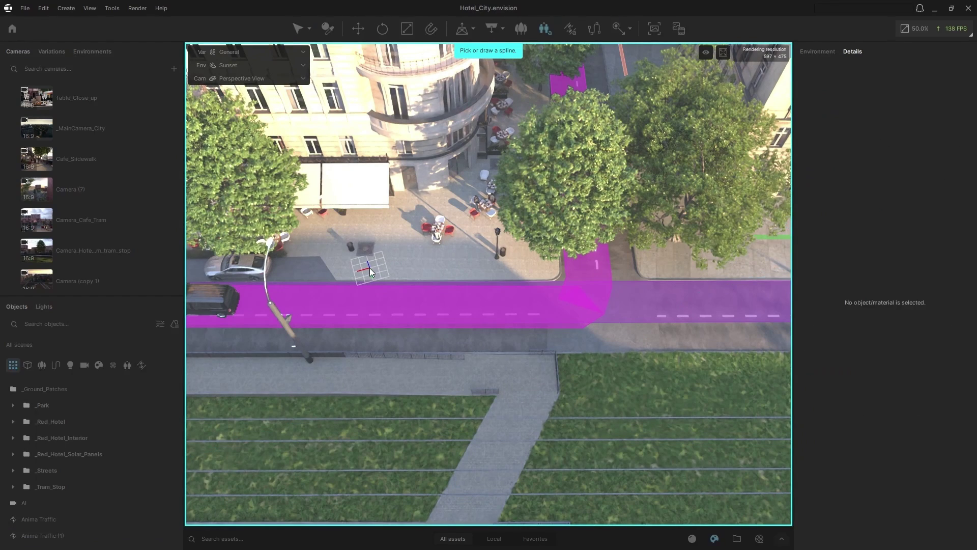
pyautogui.click(523, 268)
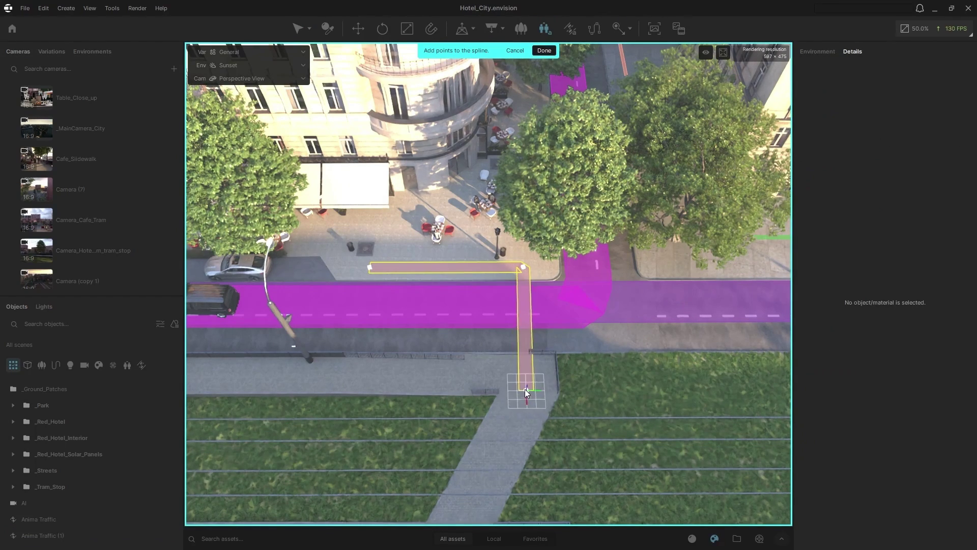
pyautogui.click(514, 384)
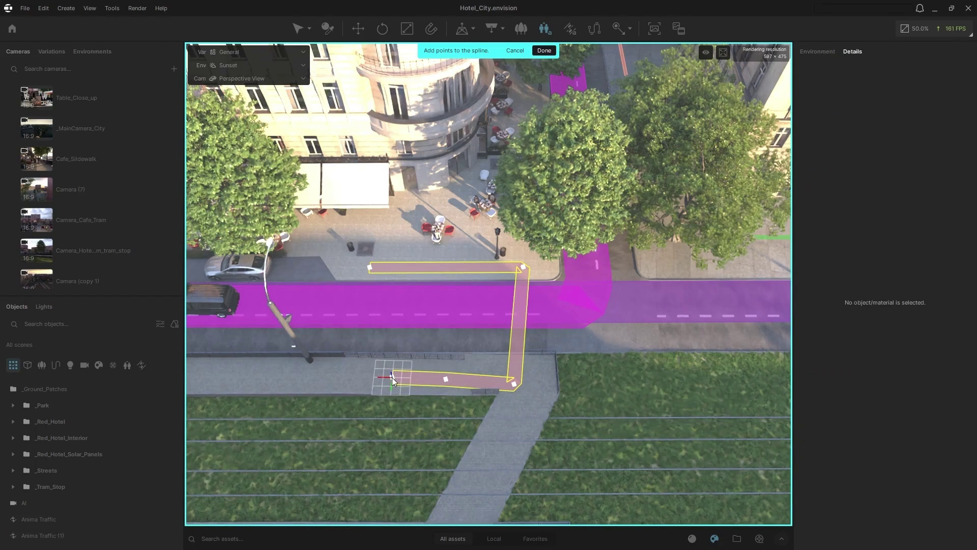
pyautogui.click(301, 374)
# Finish the crowd path, generate five walking people, and fly full-screen to the hotel entrance
pyautogui.click(543, 50)
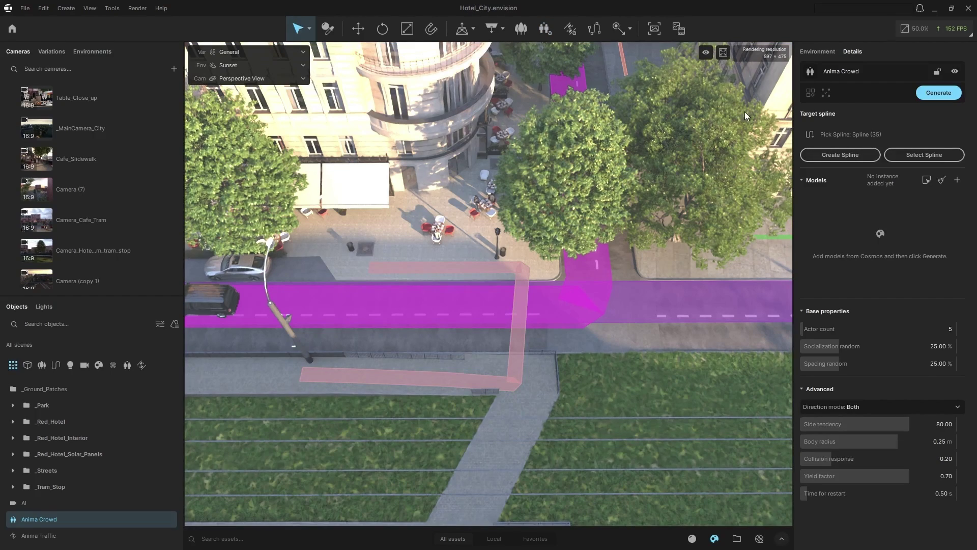
pyautogui.click(933, 93)
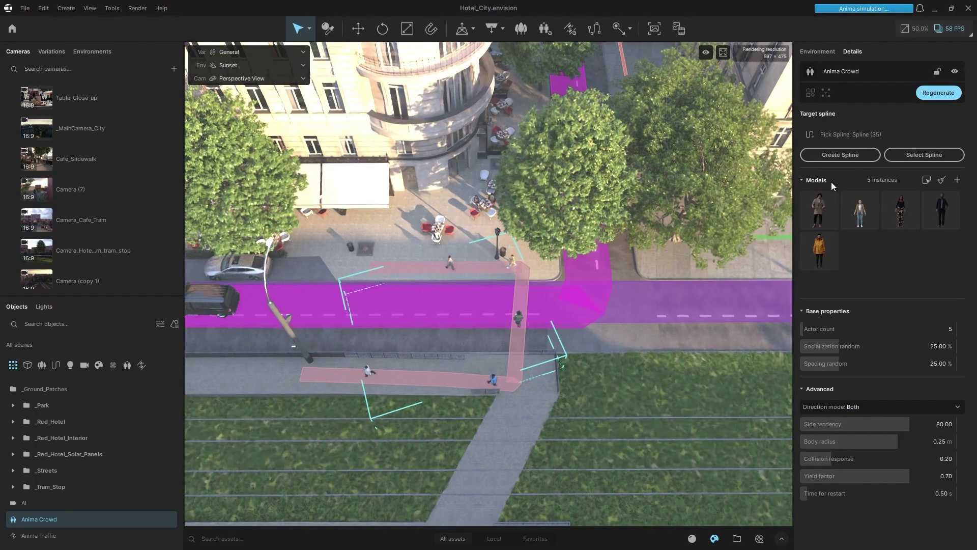
pyautogui.moveTo(457, 348); pyautogui.dragTo(475, 360, button='right')
pyautogui.click(723, 52)
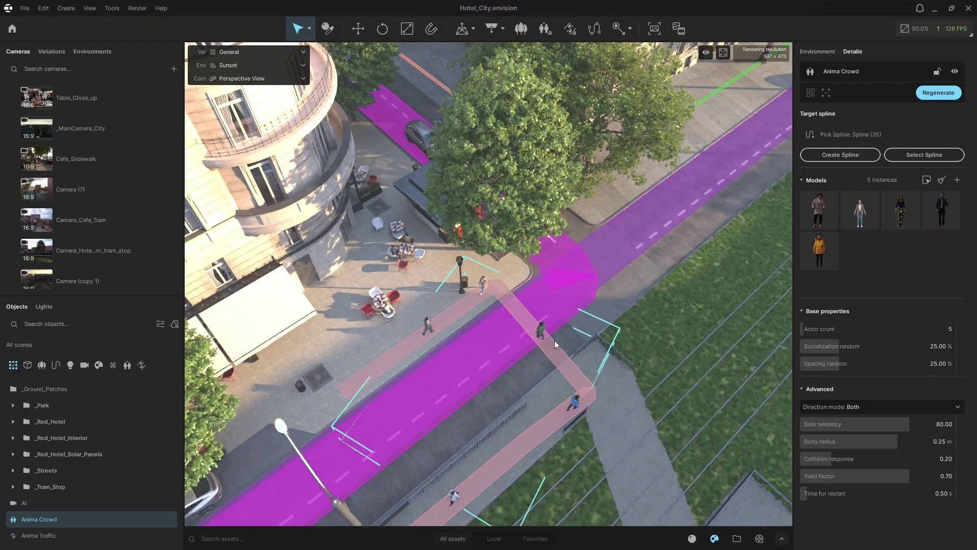
pyautogui.moveTo(555, 340)
pyautogui.mouseDown(button='right')
pyautogui.moveTo(484, 290)
pyautogui.moveTo(552, 350)
pyautogui.mouseUp(button='right')
# Slide the glass door Object_007 open along X with the move tool
pyautogui.click(551, 352)
pyautogui.press('w')
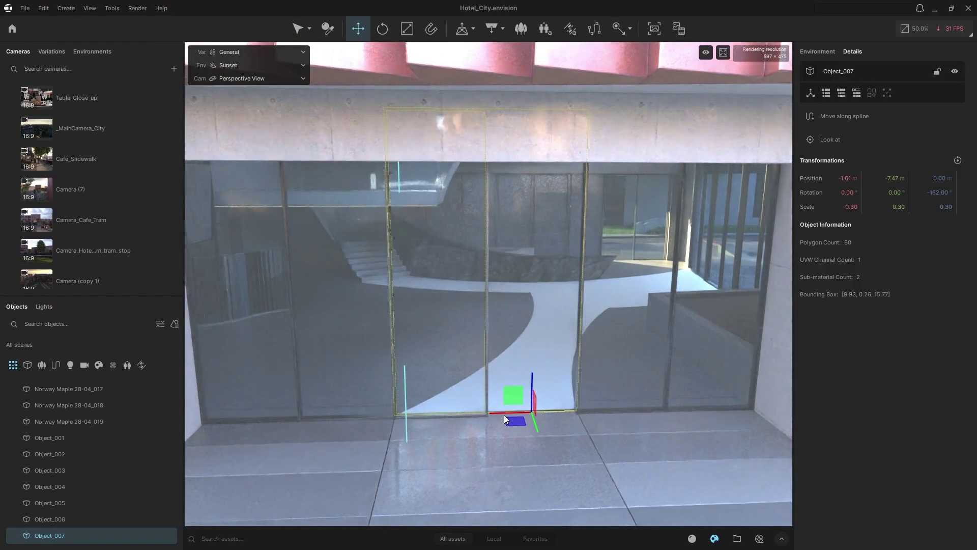
pyautogui.moveTo(504, 415); pyautogui.dragTo(424, 423)
pyautogui.moveTo(552, 421); pyautogui.dragTo(565, 432, button='right')
# Draw a crowd path up the garden walkway and create the second crowd
pyautogui.scroll(-10, 488, 284)
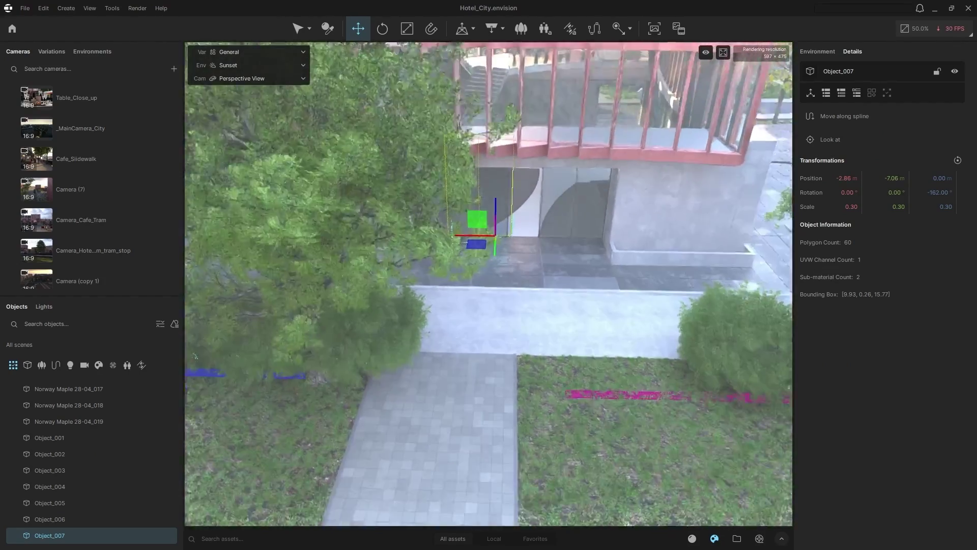
pyautogui.scroll(-8, 555, 428)
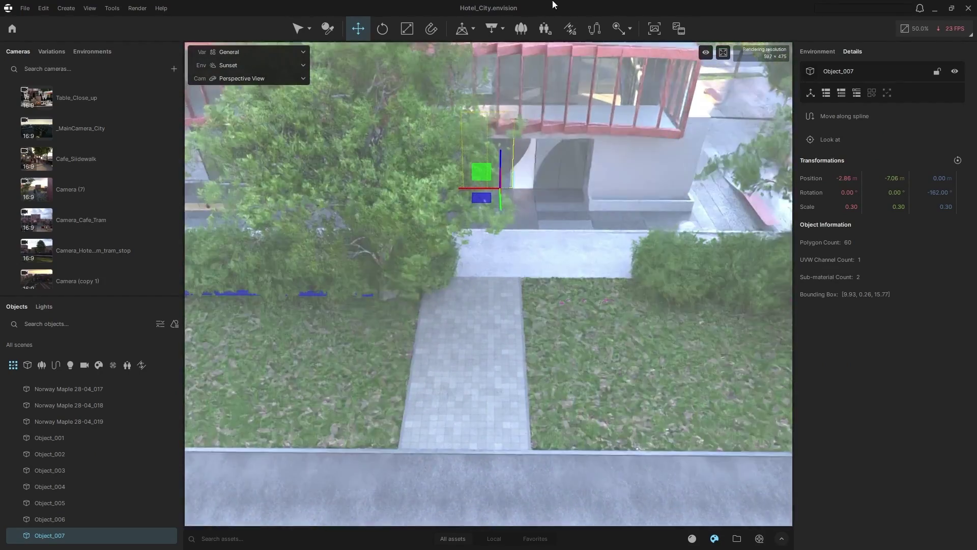
pyautogui.click(544, 27)
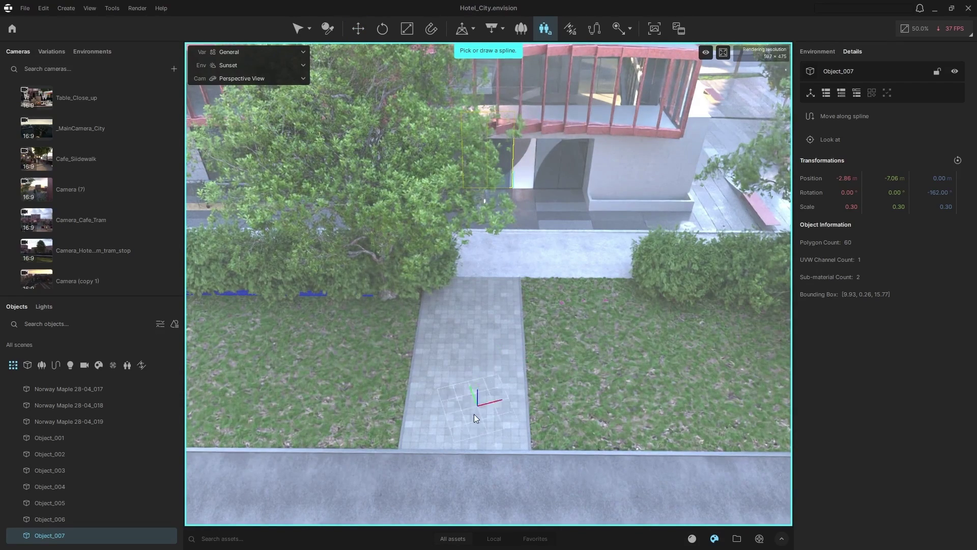
pyautogui.click(475, 434)
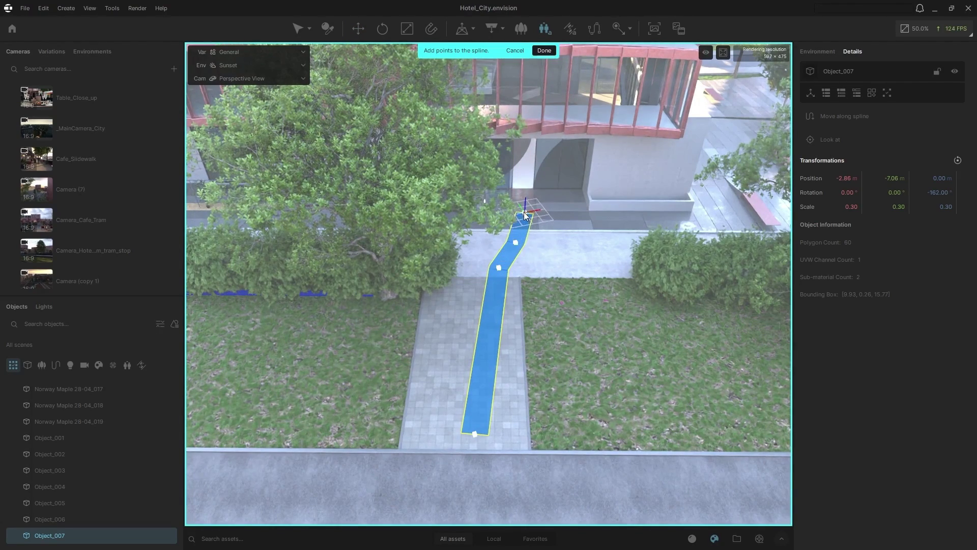
pyautogui.click(543, 50)
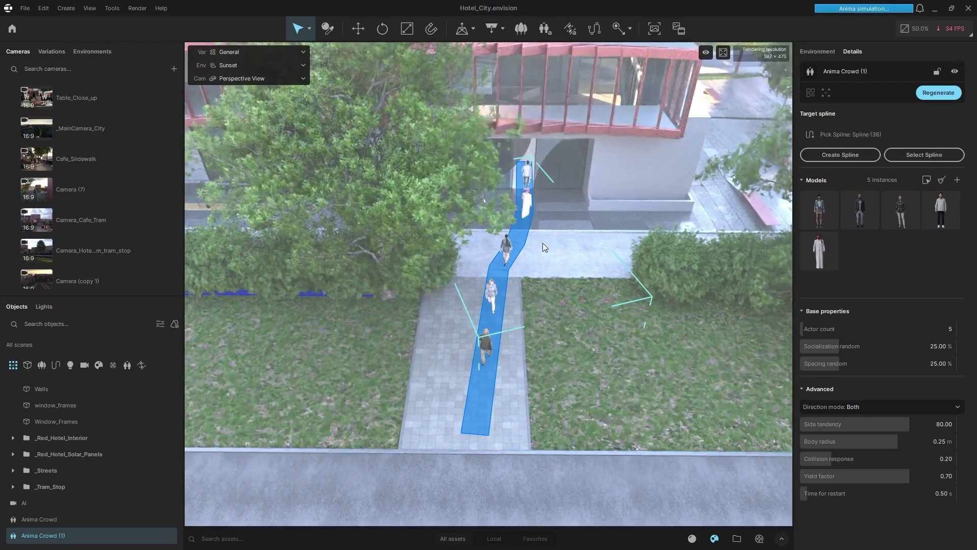
# Slide the glass door Object_007 back to close it
pyautogui.moveTo(543, 243); pyautogui.dragTo(519, 260, button='right')
pyautogui.click(511, 277)
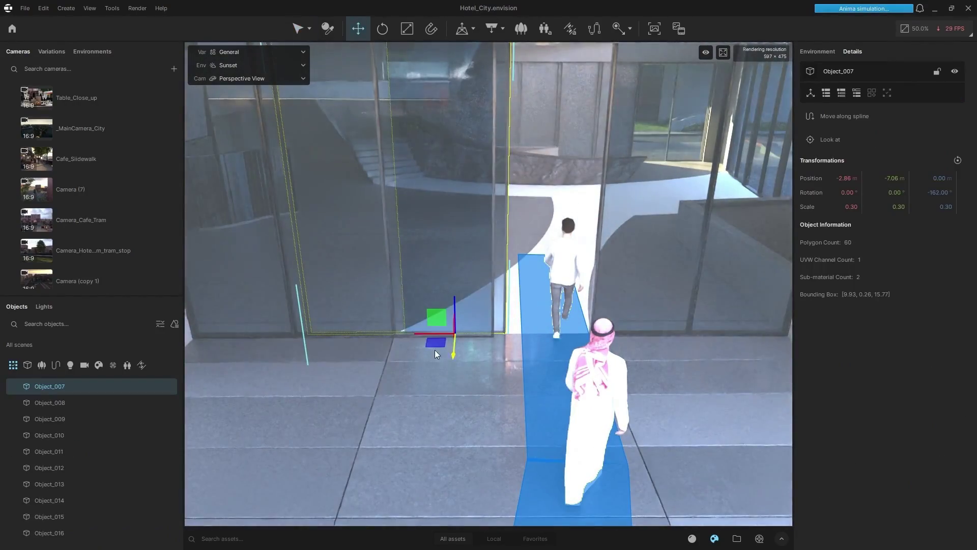
pyautogui.moveTo(419, 335); pyautogui.dragTo(506, 343)
pyautogui.moveTo(623, 297); pyautogui.dragTo(698, 23, button='right')
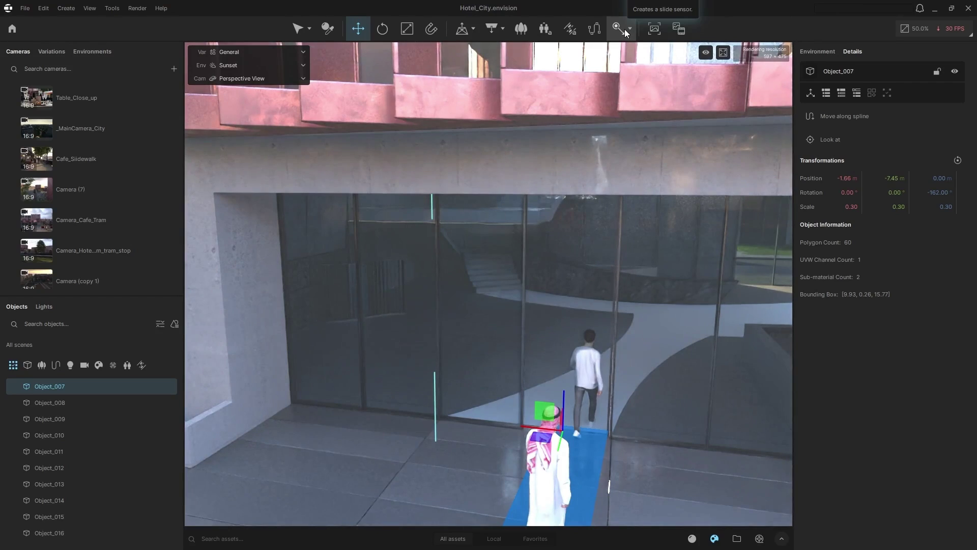
# Attach a Slide sensor to the door with a 1.00 m activation zone
pyautogui.click(630, 28)
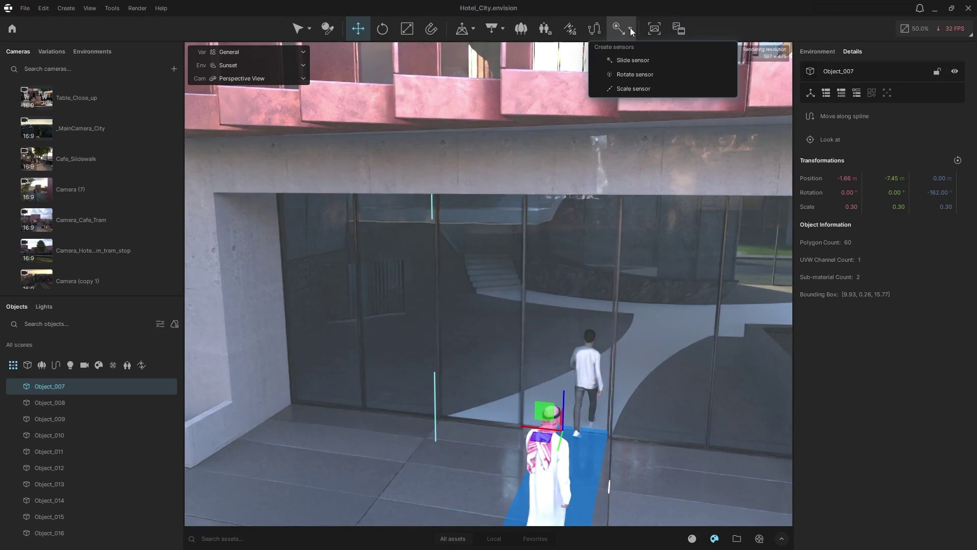
pyautogui.click(642, 60)
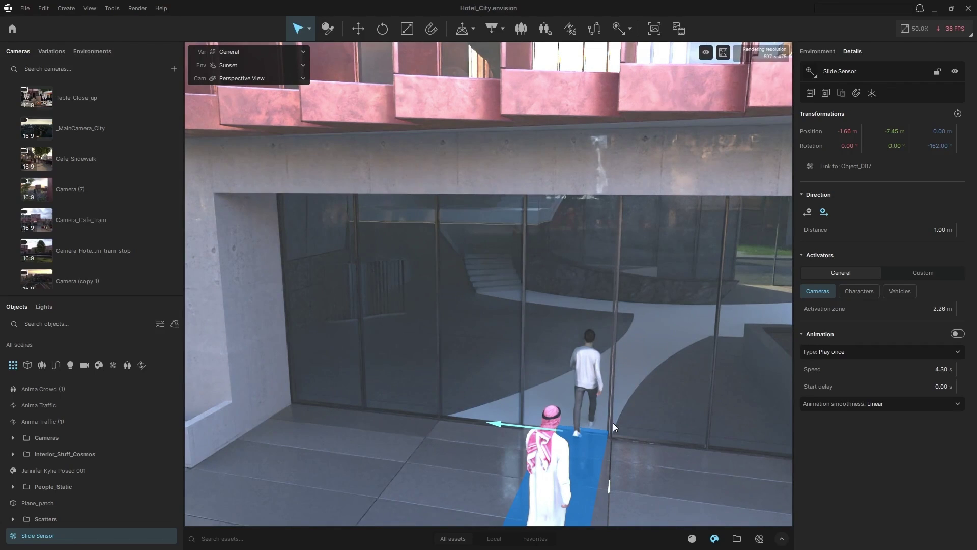
pyautogui.moveTo(613, 422); pyautogui.dragTo(542, 397)
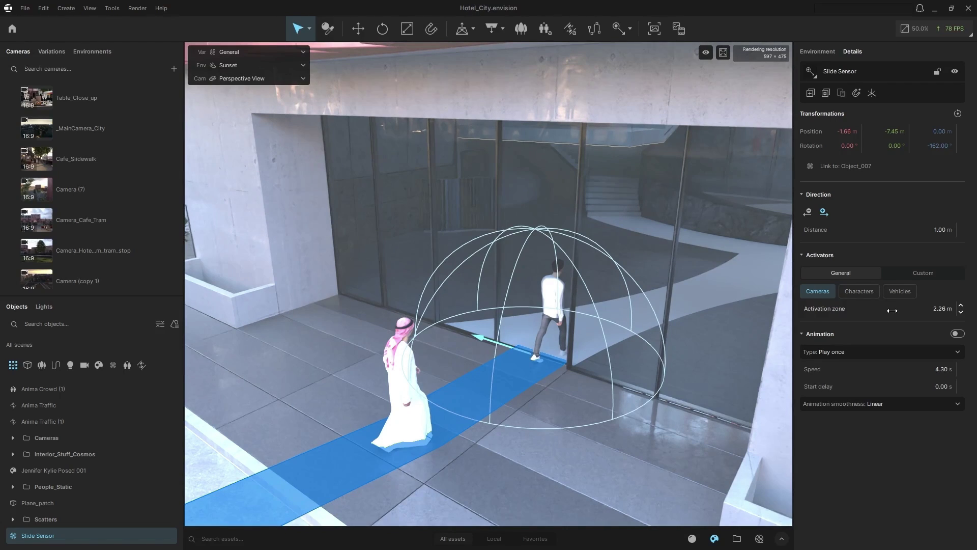
pyautogui.press('Return')
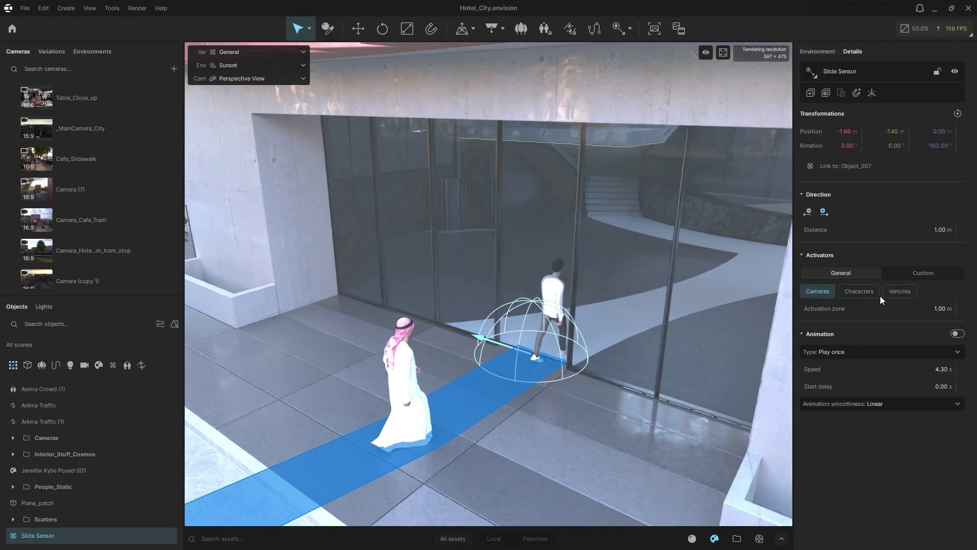
# Make characters trigger the door sensor and set its slide distance to 1.50 m
pyautogui.click(818, 293)
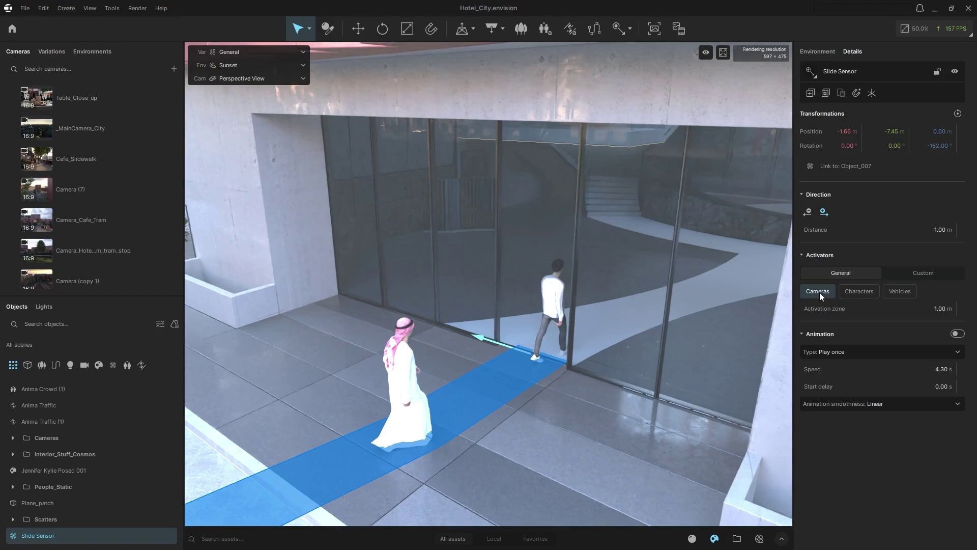
pyautogui.click(818, 293)
pyautogui.click(860, 293)
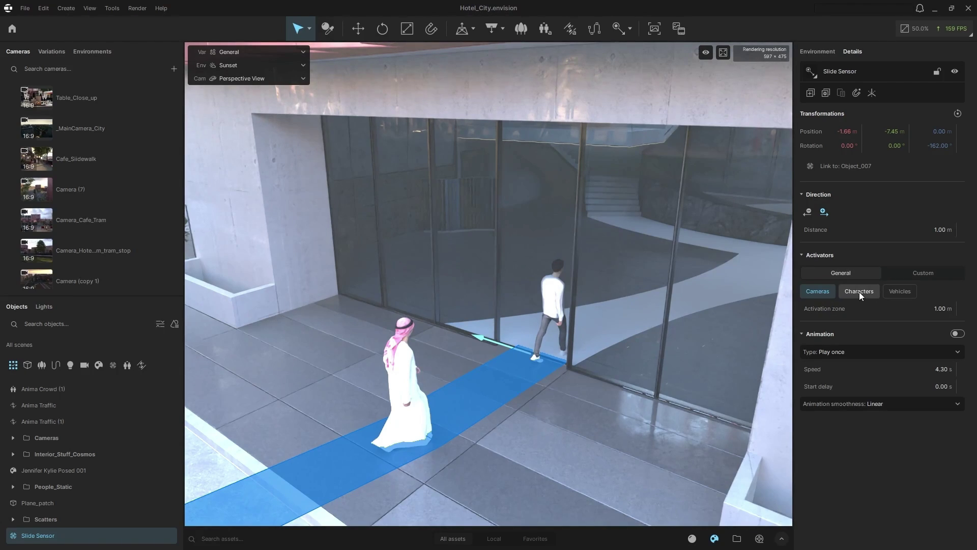
pyautogui.click(821, 293)
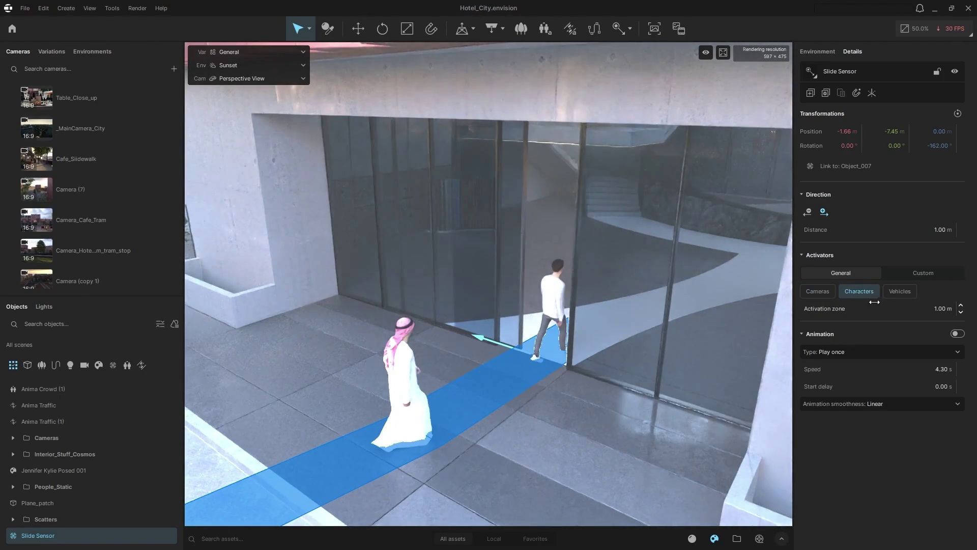
pyautogui.moveTo(874, 302)
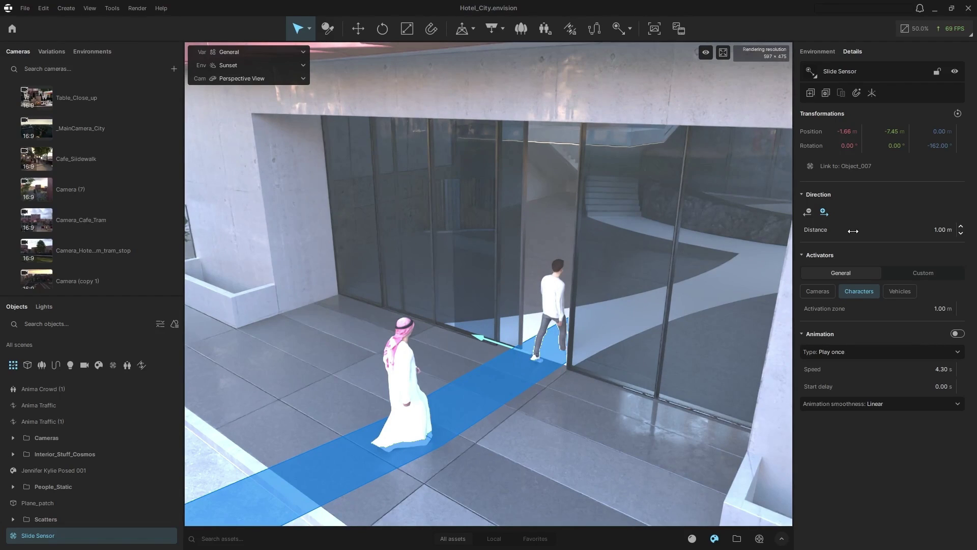
pyautogui.click(853, 231)
pyautogui.write('1.5')
pyautogui.press('Return')
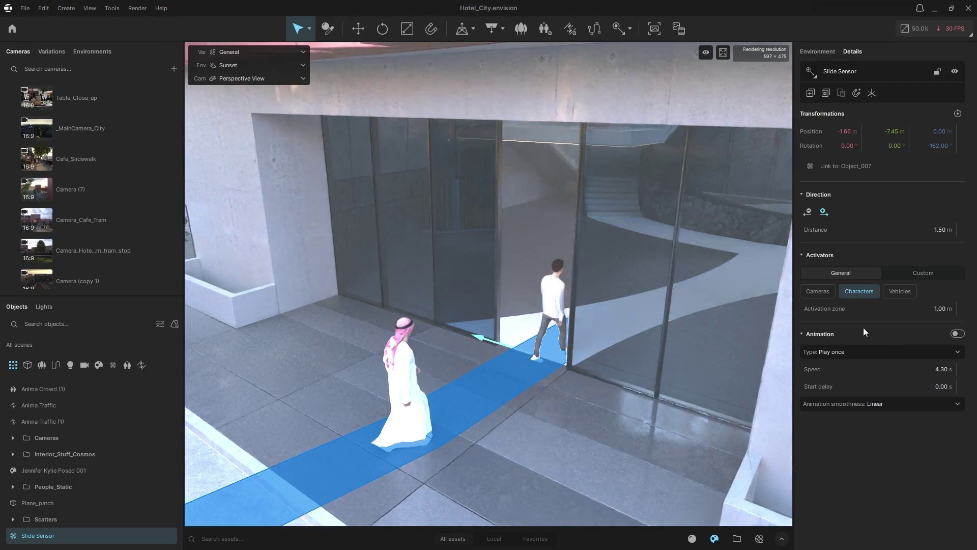
# Set the sensor animation to Play once at 1.00 s with Ease in and out, then preview full screen
pyautogui.click(903, 351)
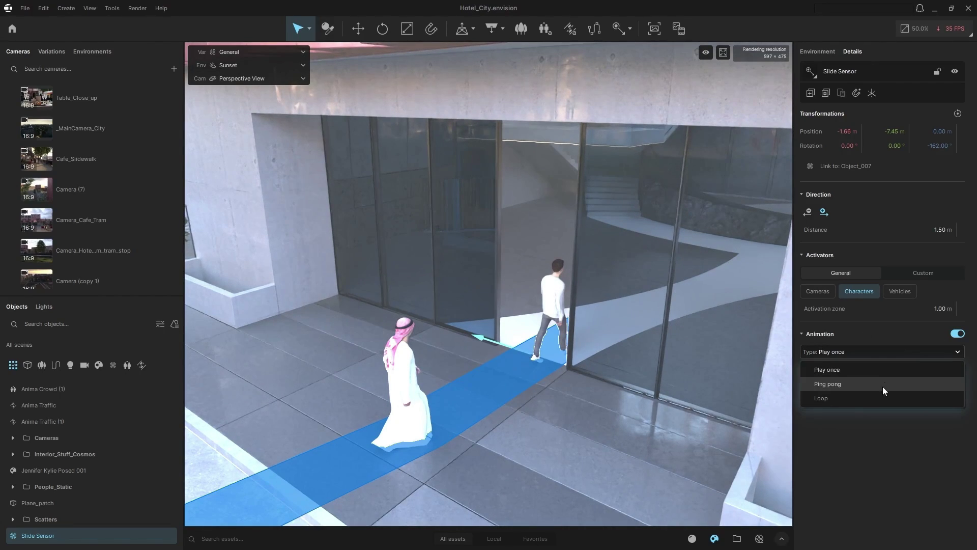
pyautogui.click(875, 423)
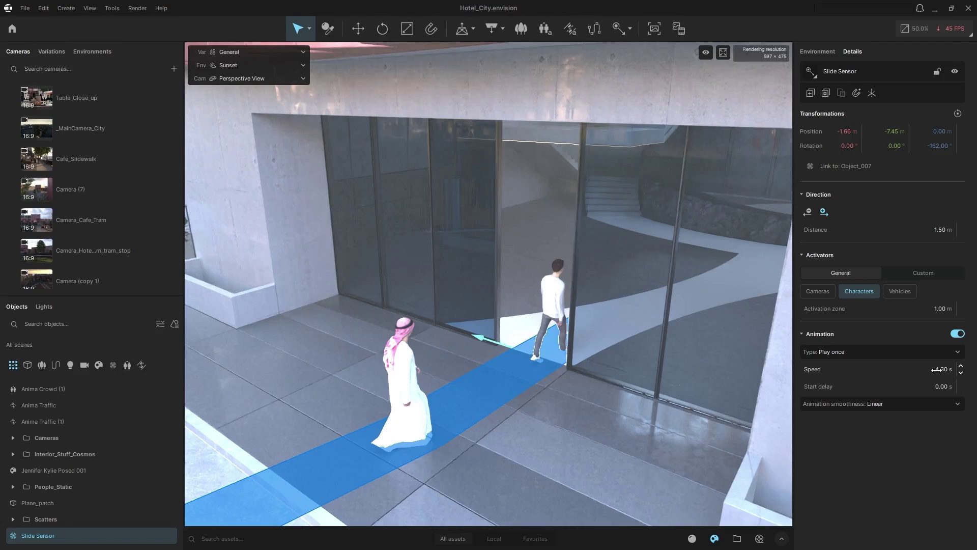
pyautogui.click(938, 370)
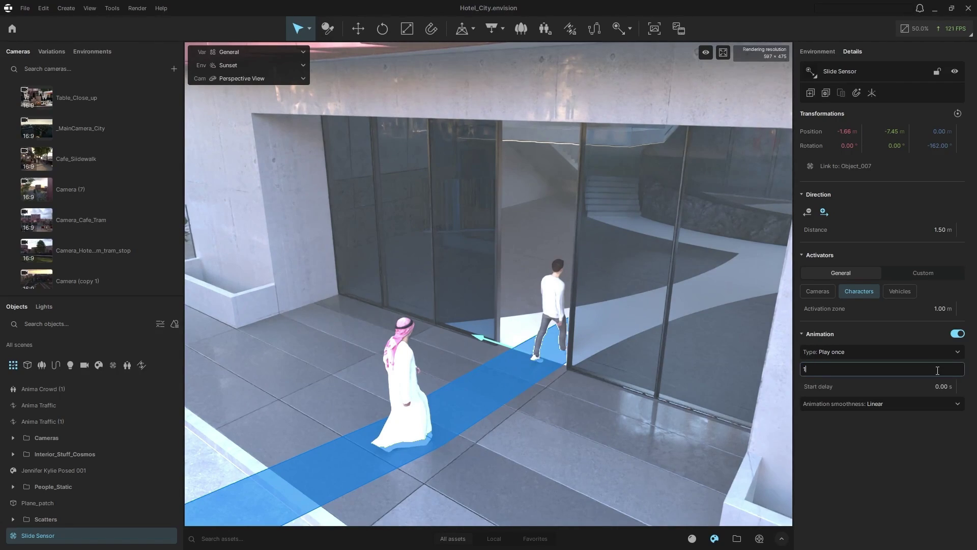
pyautogui.write('1')
pyautogui.press('Return')
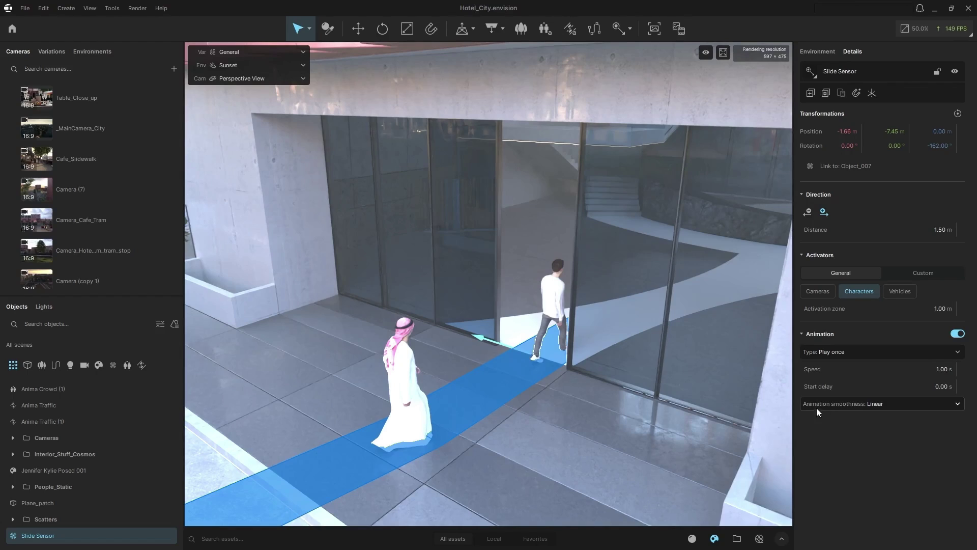
pyautogui.click(885, 407)
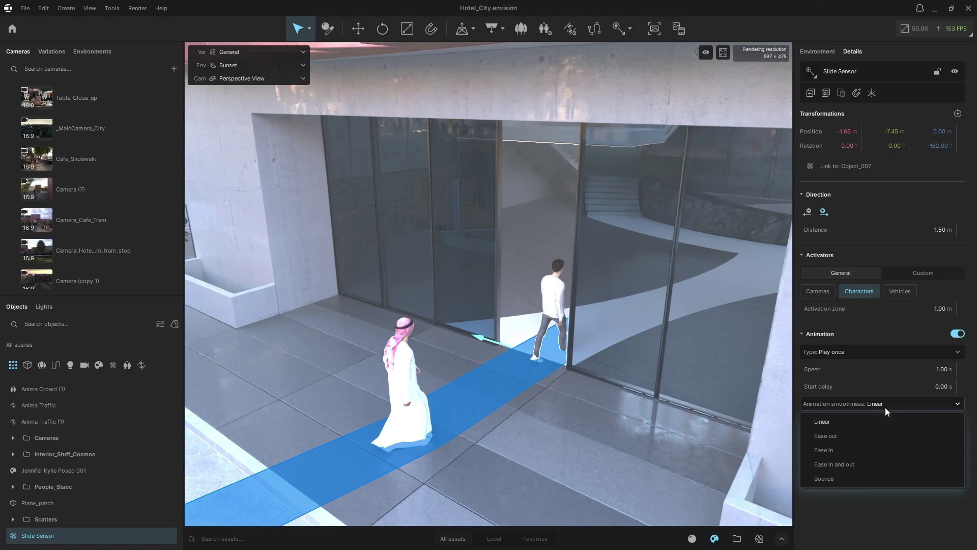
pyautogui.click(880, 465)
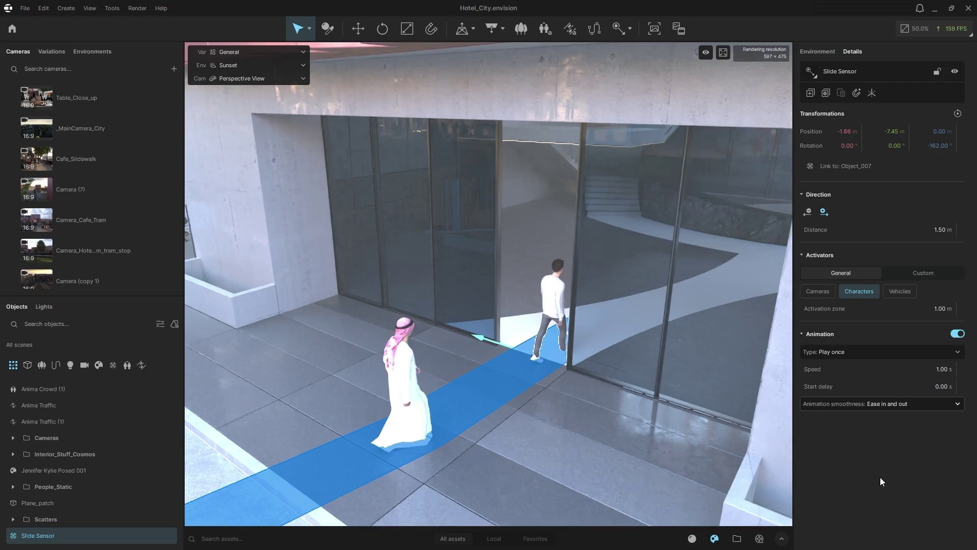
pyautogui.click(723, 53)
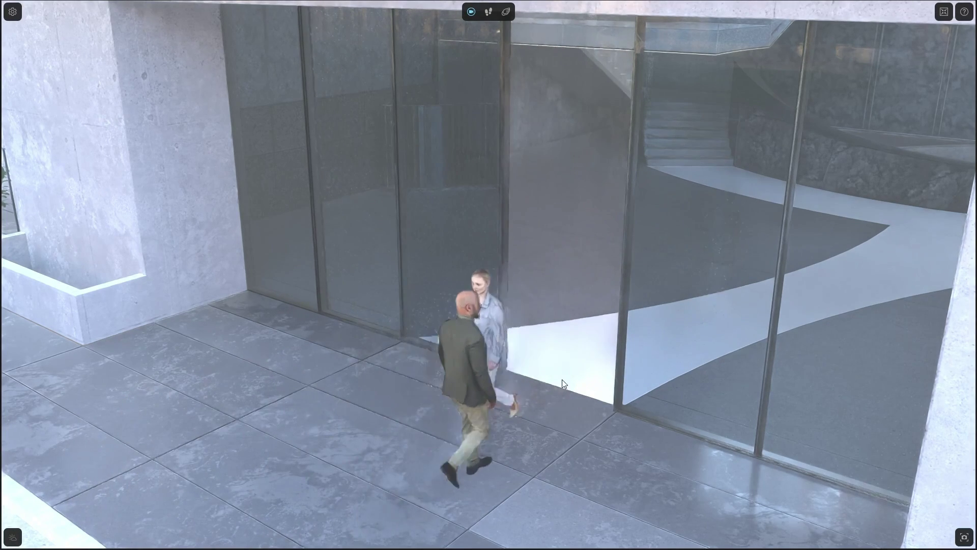
# Lower the view onto the glass façade to watch pedestrians pass, then return to the editor
pyautogui.moveTo(697, 289); pyautogui.dragTo(703, 356)
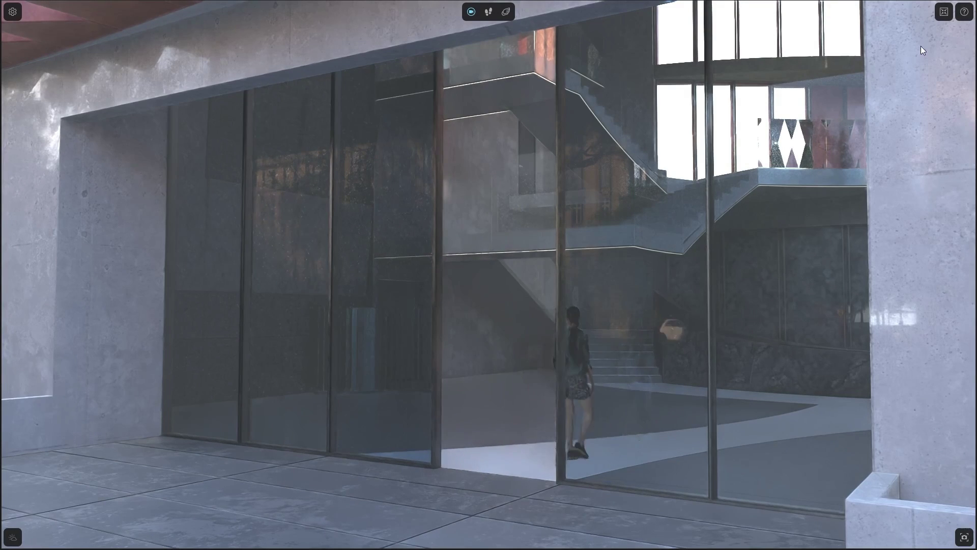
pyautogui.click(945, 11)
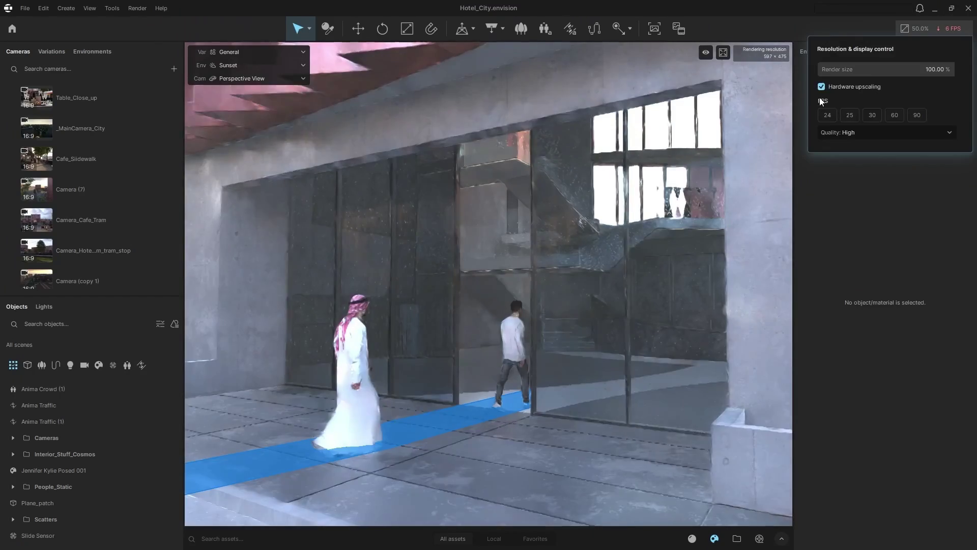
pyautogui.click(629, 27)
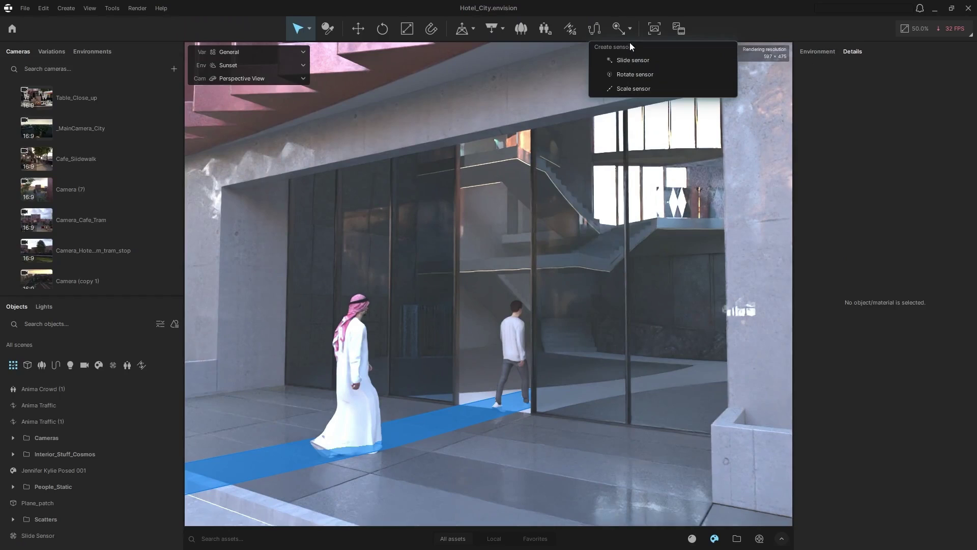
pyautogui.click(725, 11)
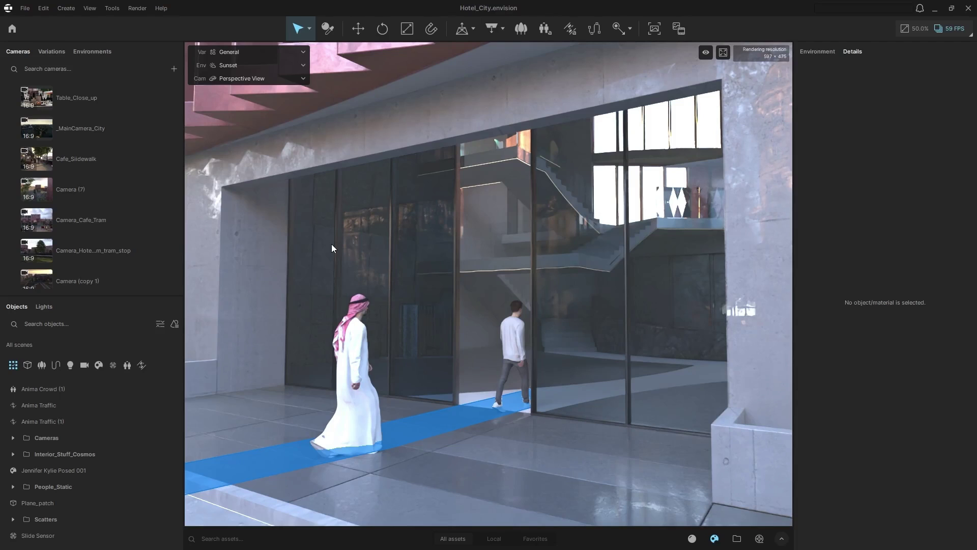
pyautogui.scroll(-10, 88, 232)
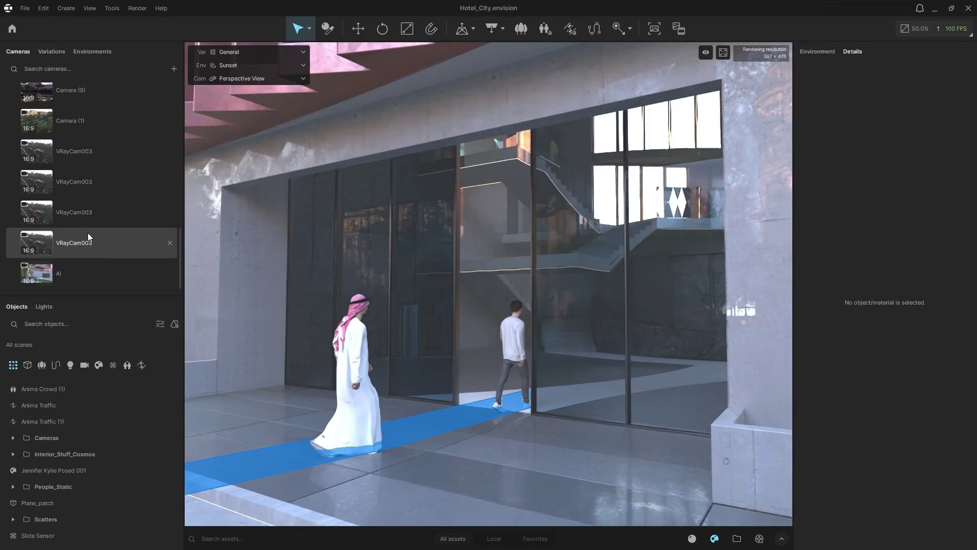
# Switch to the AI camera, browse Render Setup's view list without adding anything, then show the timeline
pyautogui.click(74, 272)
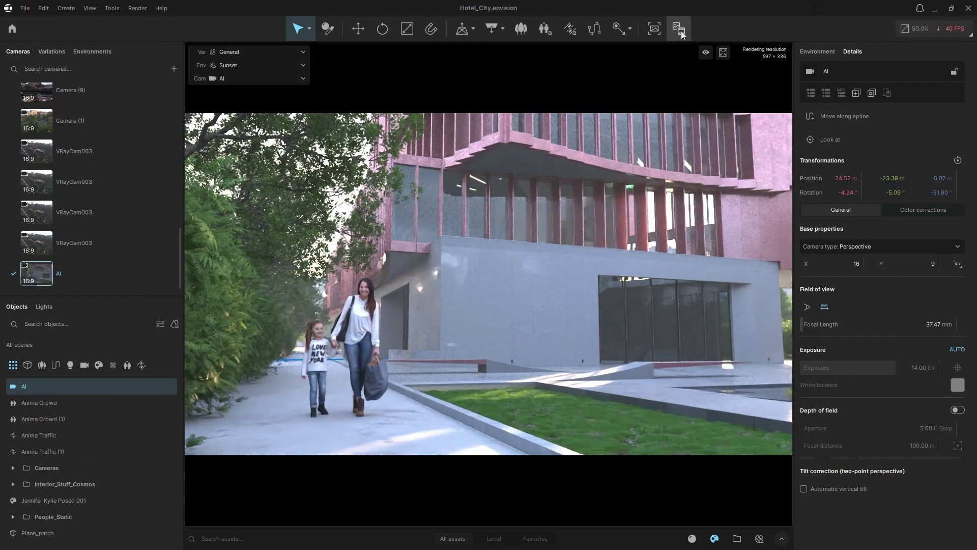
pyautogui.click(680, 29)
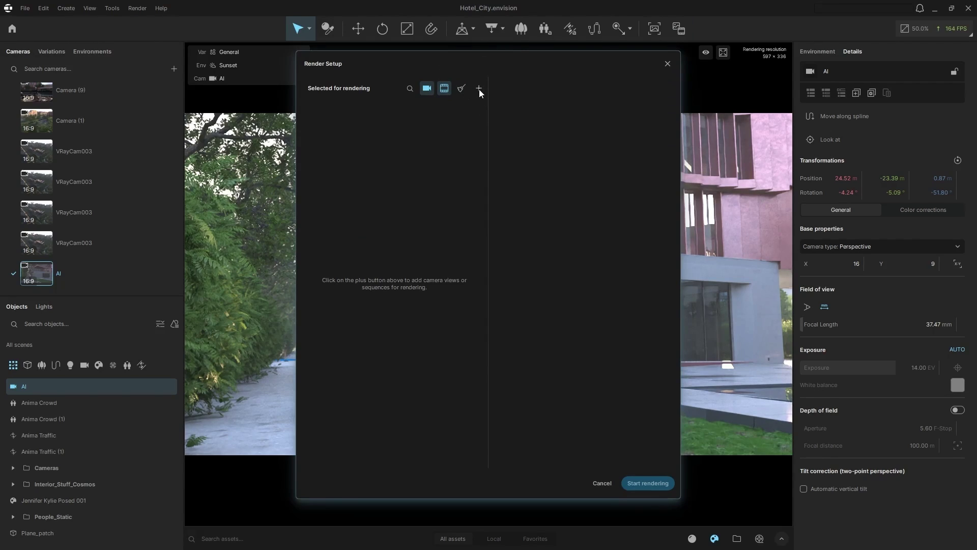
pyautogui.click(479, 89)
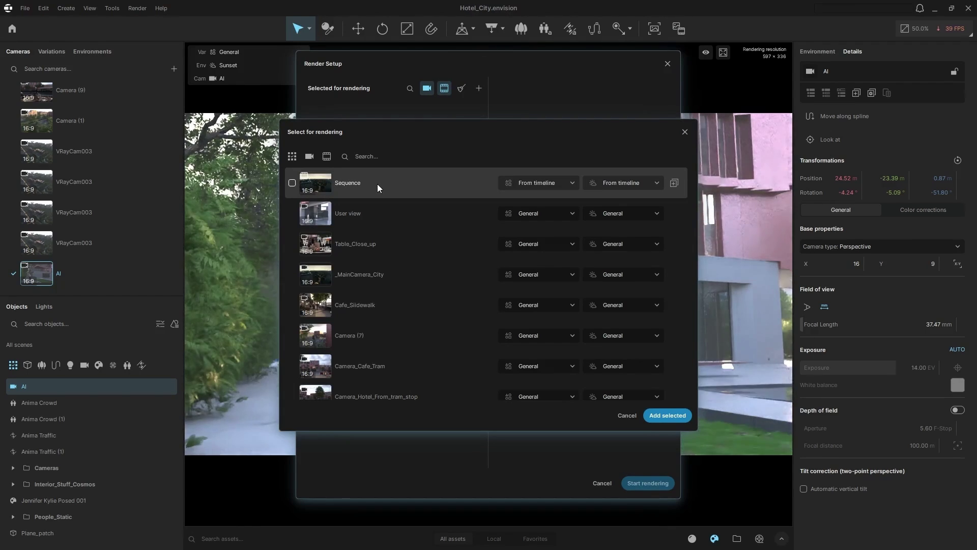
pyautogui.scroll(-10, 373, 319)
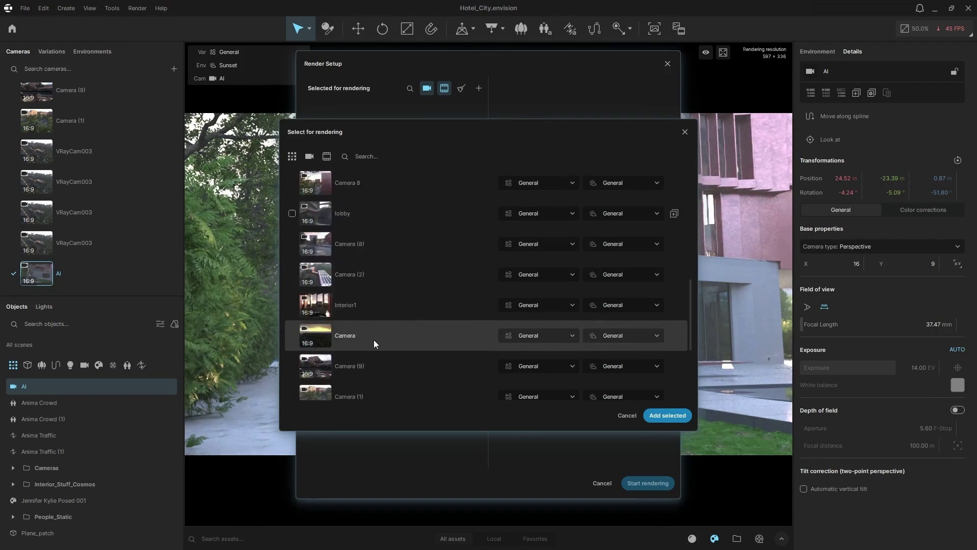
pyautogui.scroll(10, 378, 358)
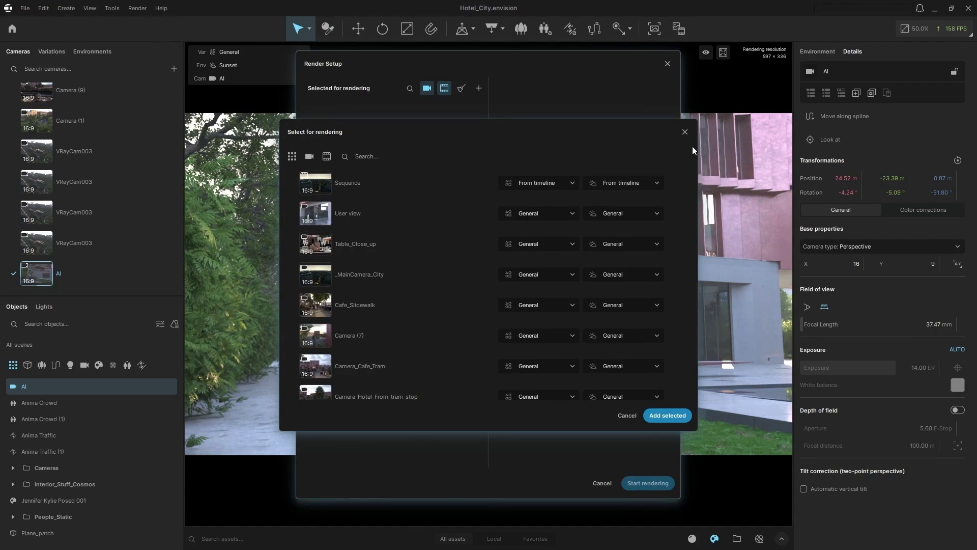
pyautogui.click(685, 133)
pyautogui.click(667, 65)
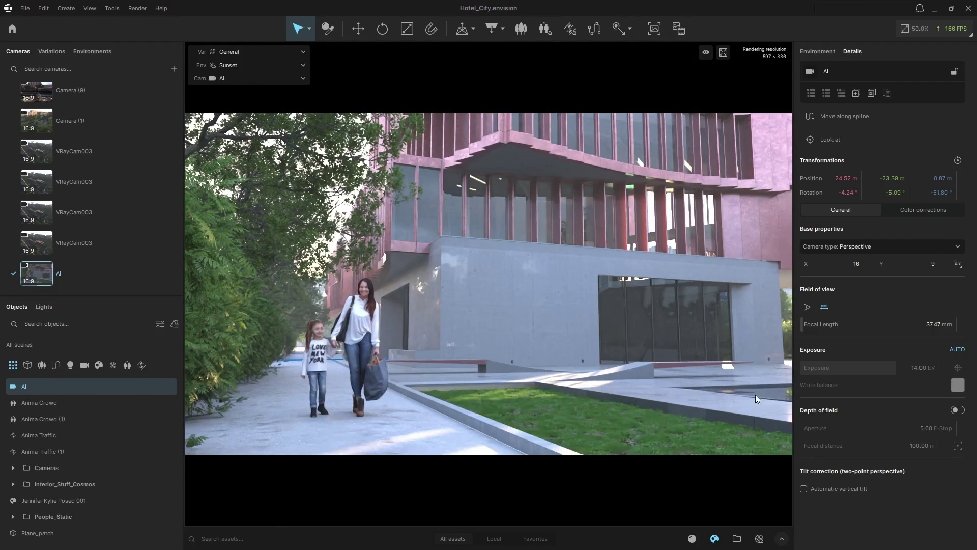
pyautogui.click(759, 539)
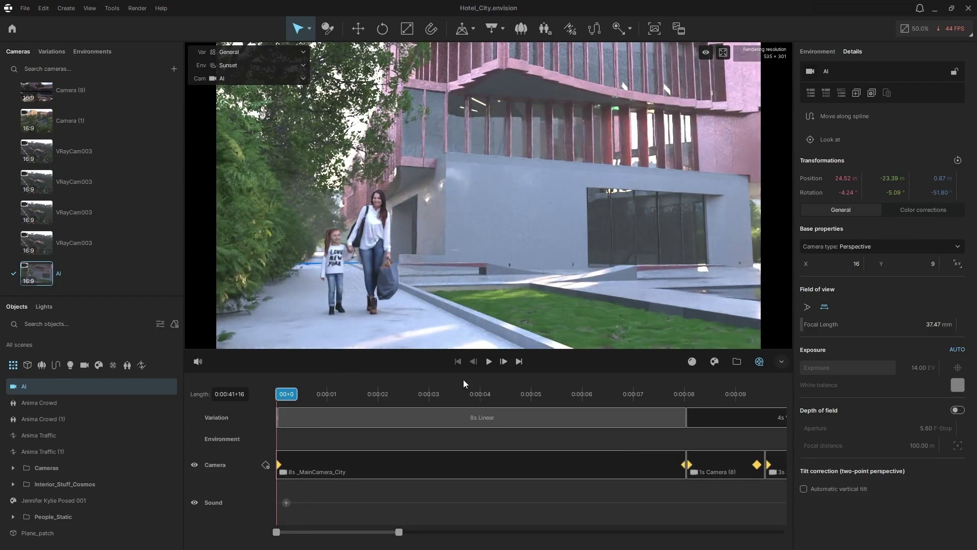
# Play and pause the camera sequence, then make the AI camera active again
pyautogui.click(490, 363)
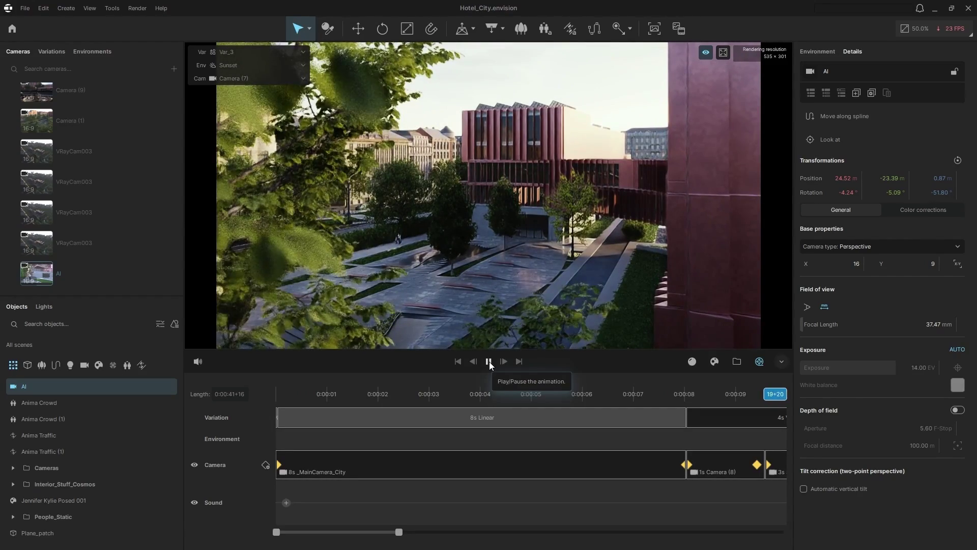
pyautogui.click(489, 361)
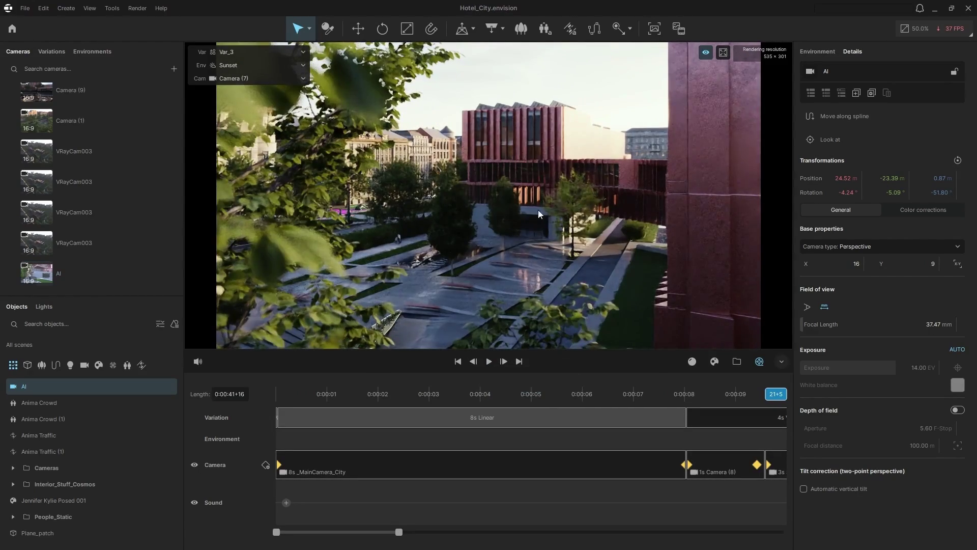
pyautogui.click(98, 276)
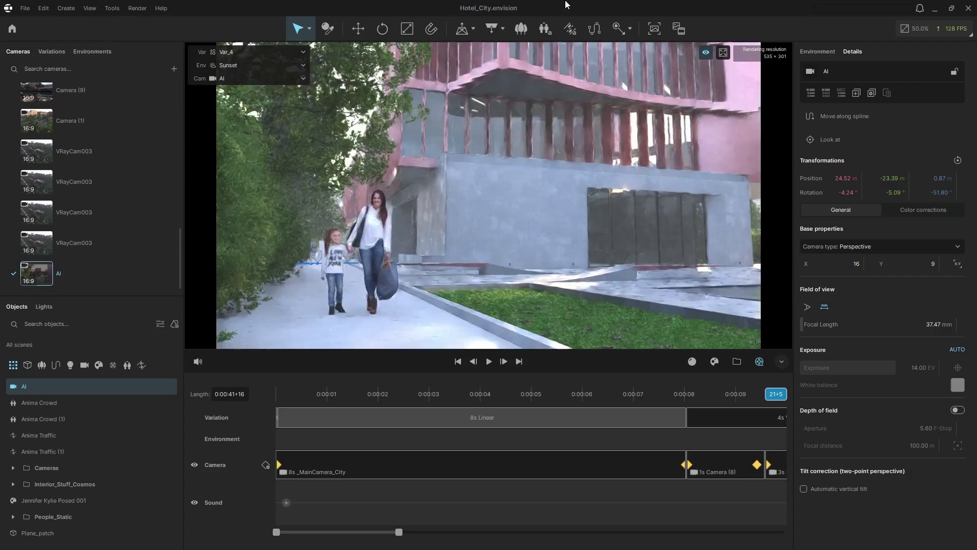
# Add the Sequence to the Render Setup list
pyautogui.click(680, 30)
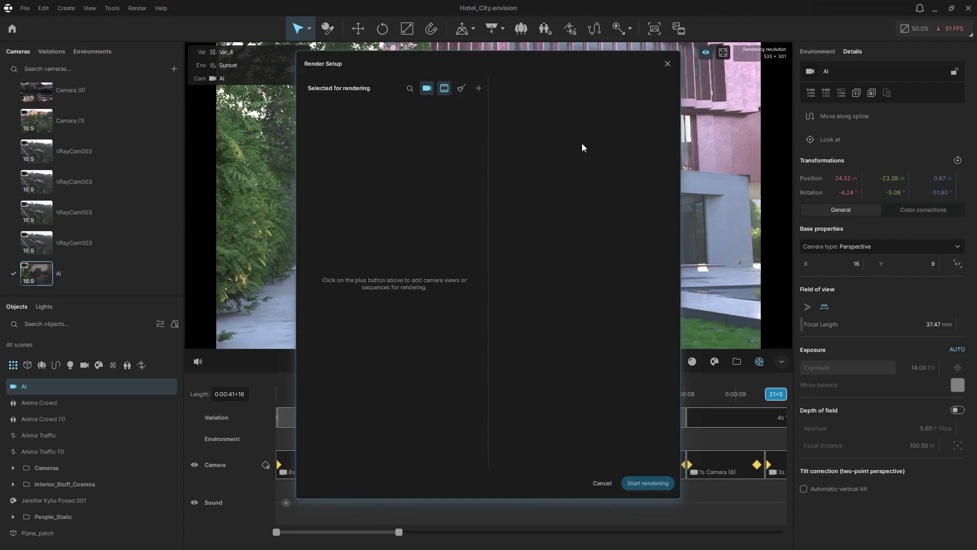
pyautogui.click(479, 89)
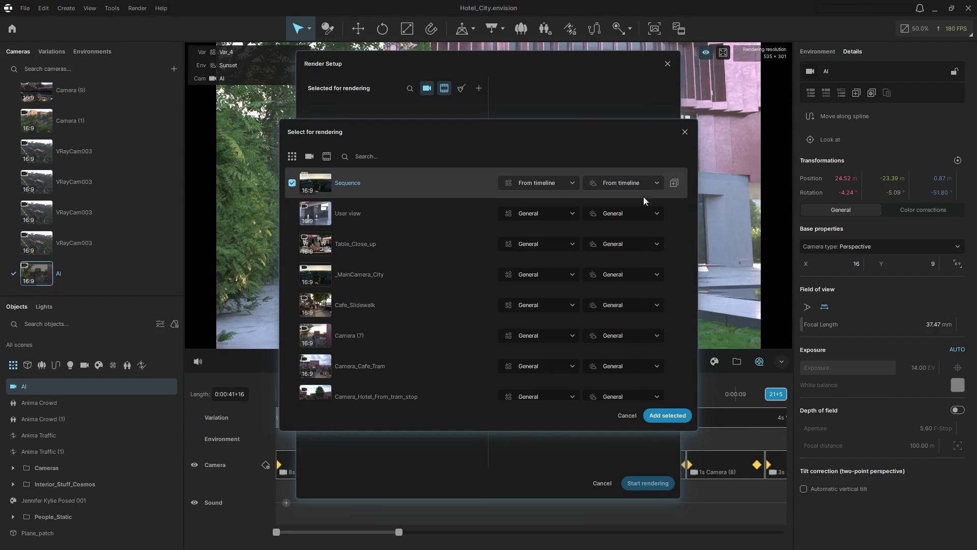
pyautogui.click(670, 416)
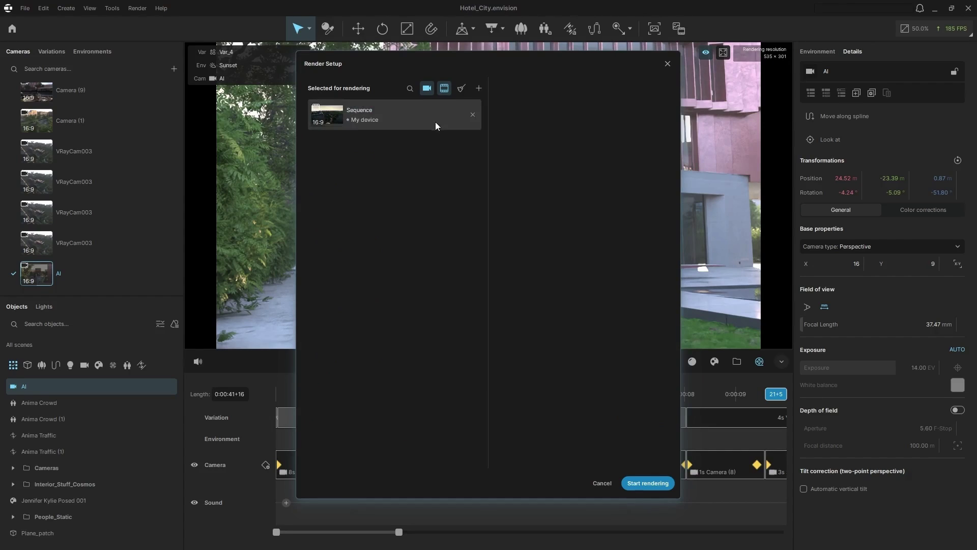
# Tick _MainCamera_City, Cafe_Sidewalk and the other cameras, then add them to the render list
pyautogui.click(479, 88)
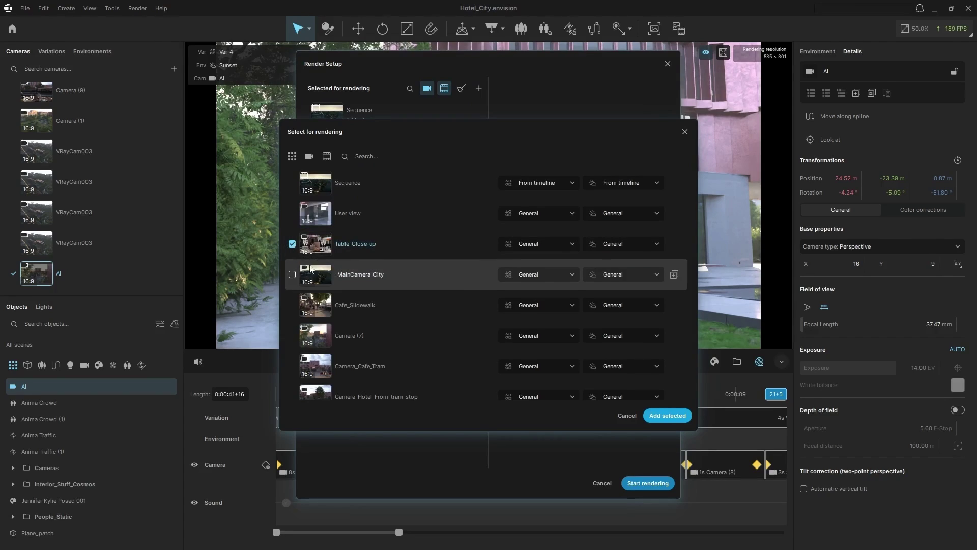
pyautogui.click(292, 275)
pyautogui.click(292, 305)
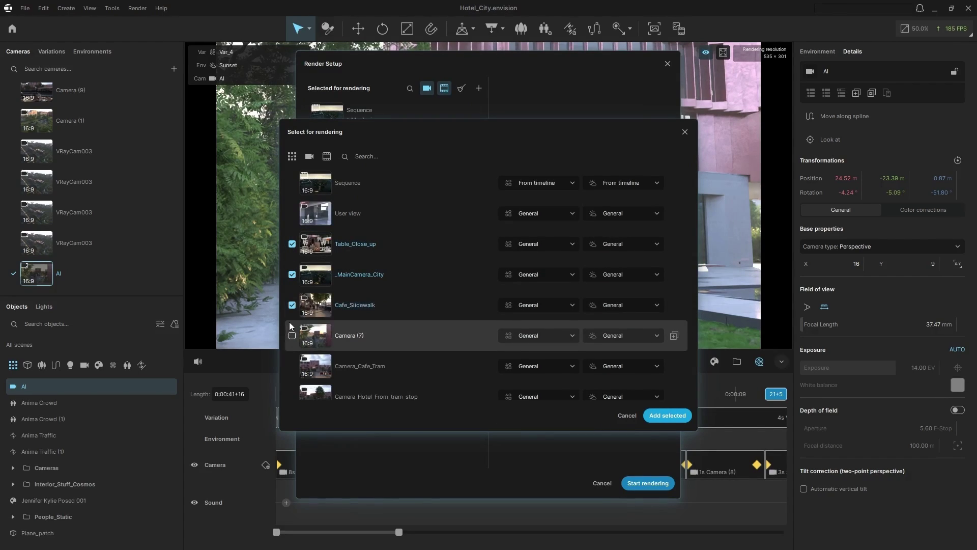
pyautogui.scroll(-2, 310, 341)
pyautogui.scroll(-12, 293, 343)
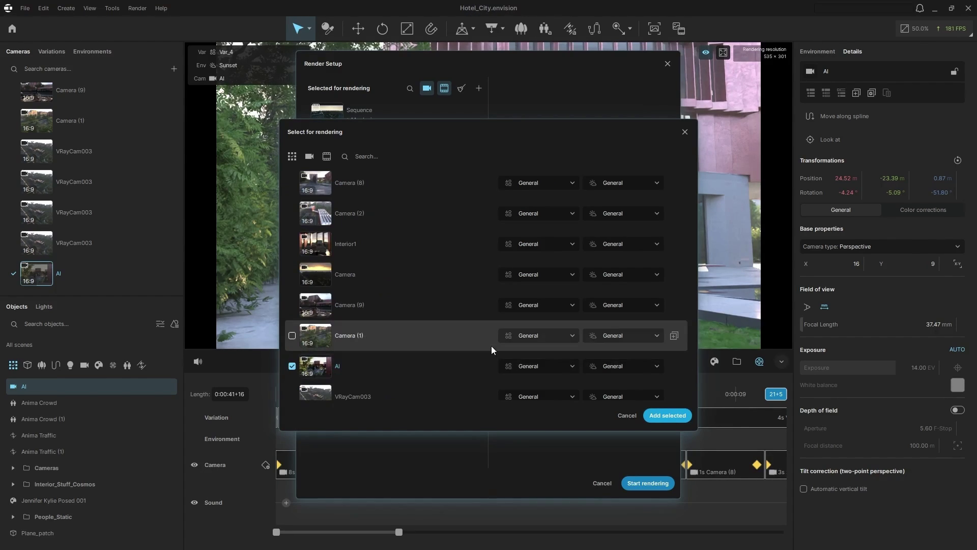
pyautogui.scroll(14, 483, 235)
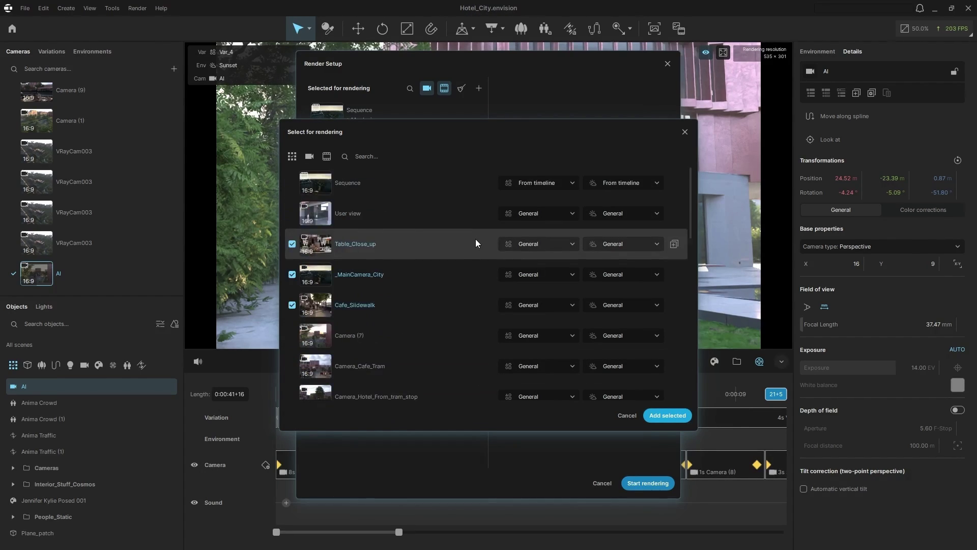
pyautogui.click(551, 215)
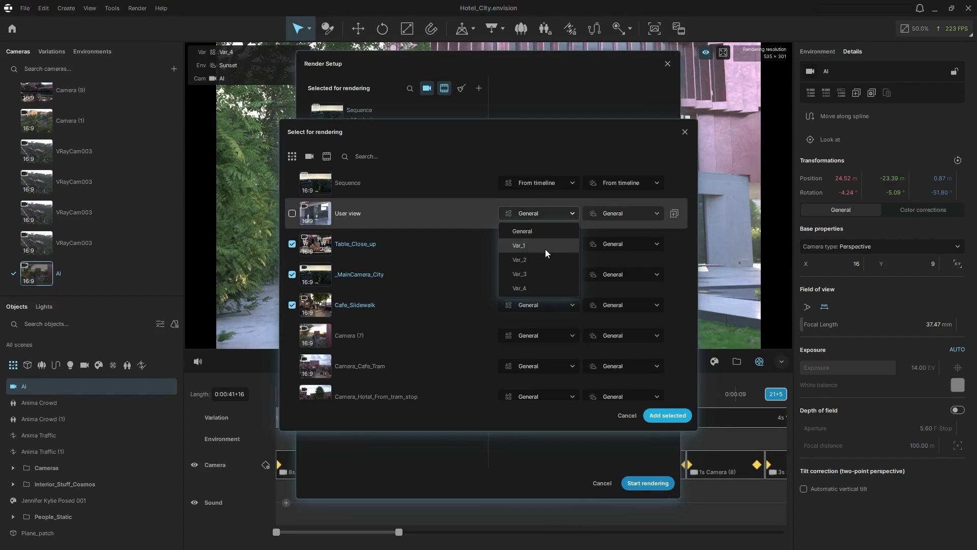
pyautogui.click(643, 215)
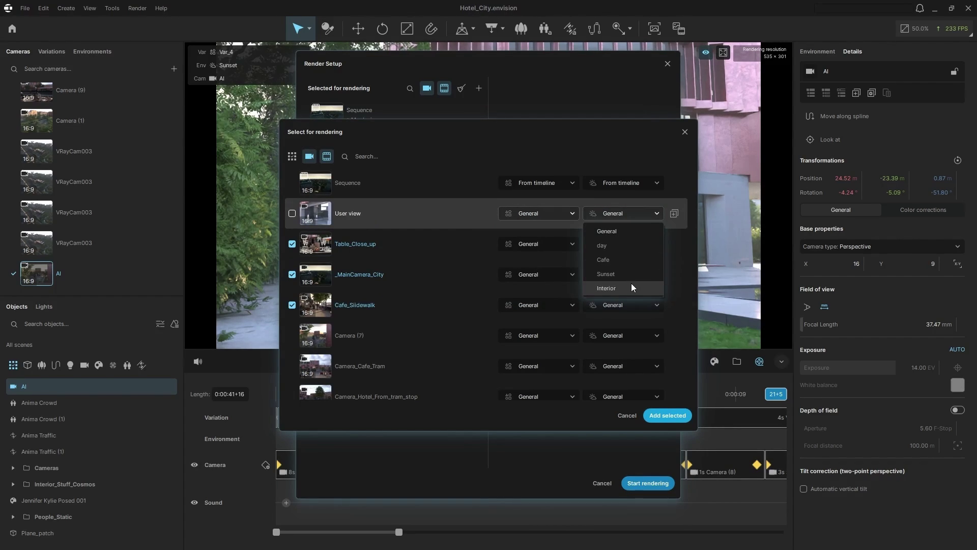
pyautogui.click(51, 53)
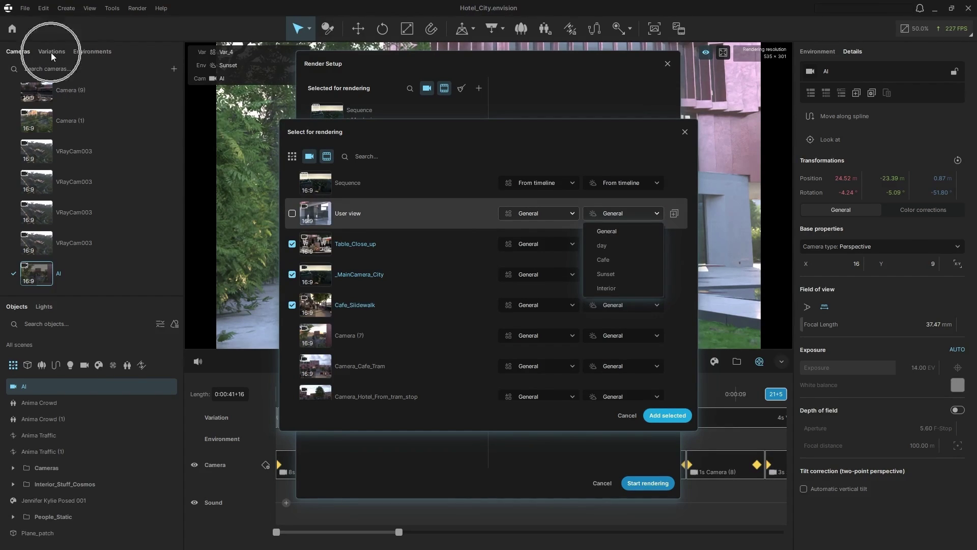
pyautogui.click(90, 53)
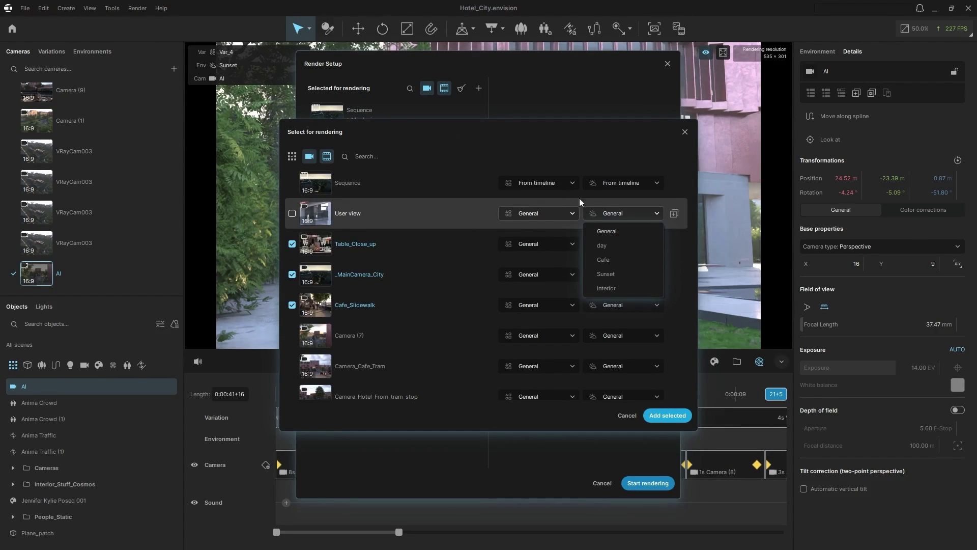
pyautogui.click(667, 416)
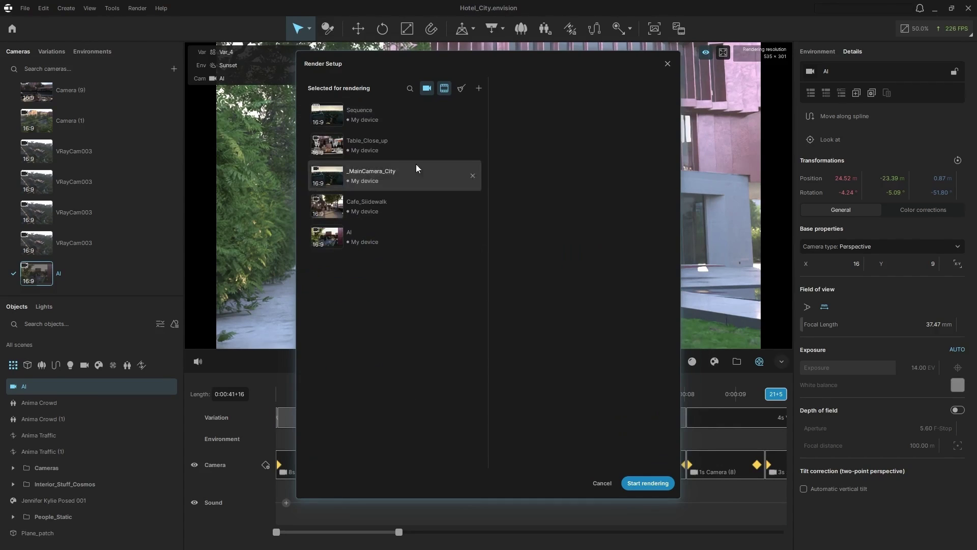
# Delete the Sequence's extra PNG output row, keeping only its MP4 output
pyautogui.click(389, 116)
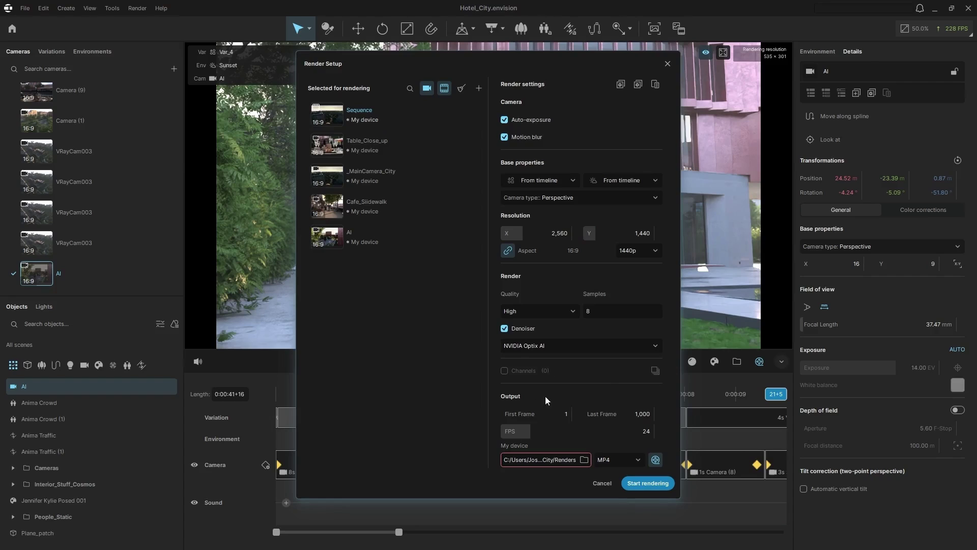
pyautogui.scroll(-1, 656, 409)
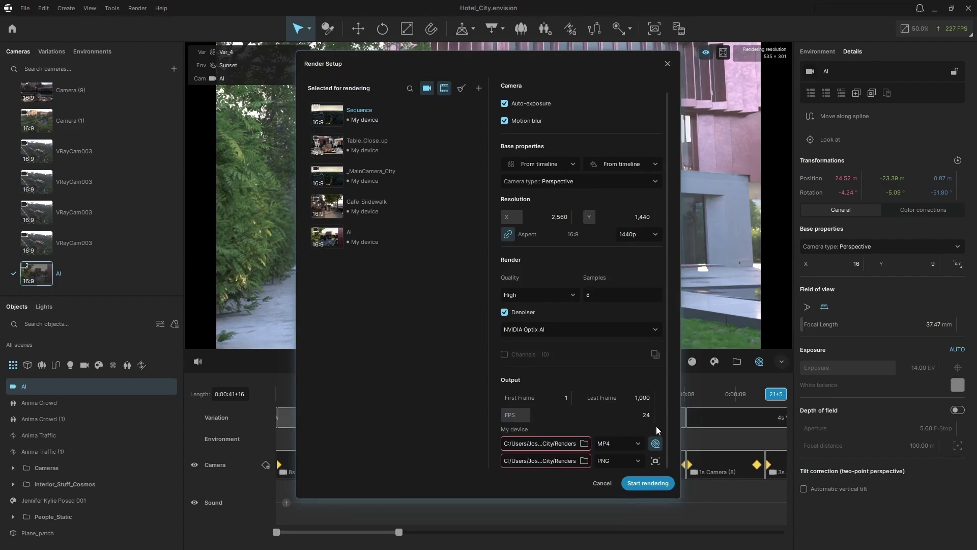
pyautogui.click(655, 461)
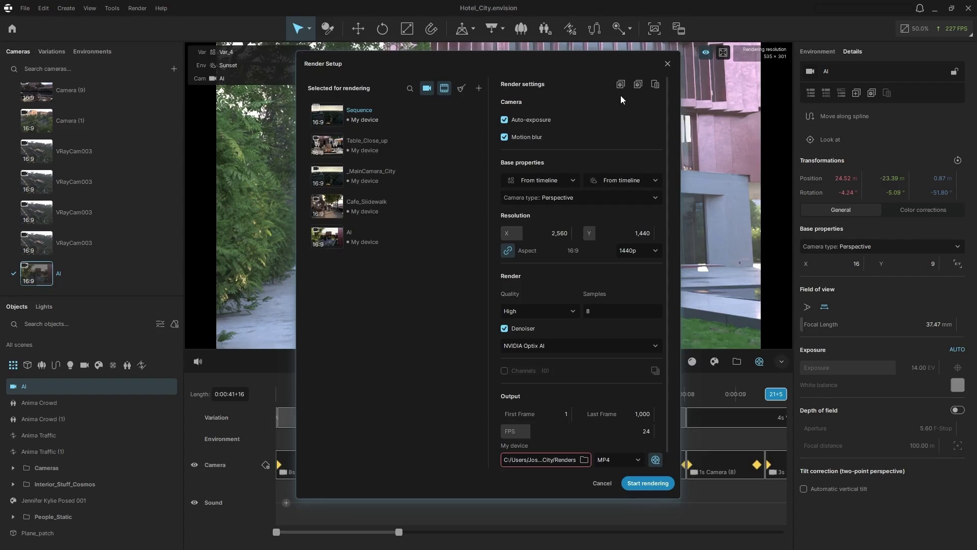
# Review Table_Close_up's render settings, keeping the General environment and channels unchanged
pyautogui.click(366, 145)
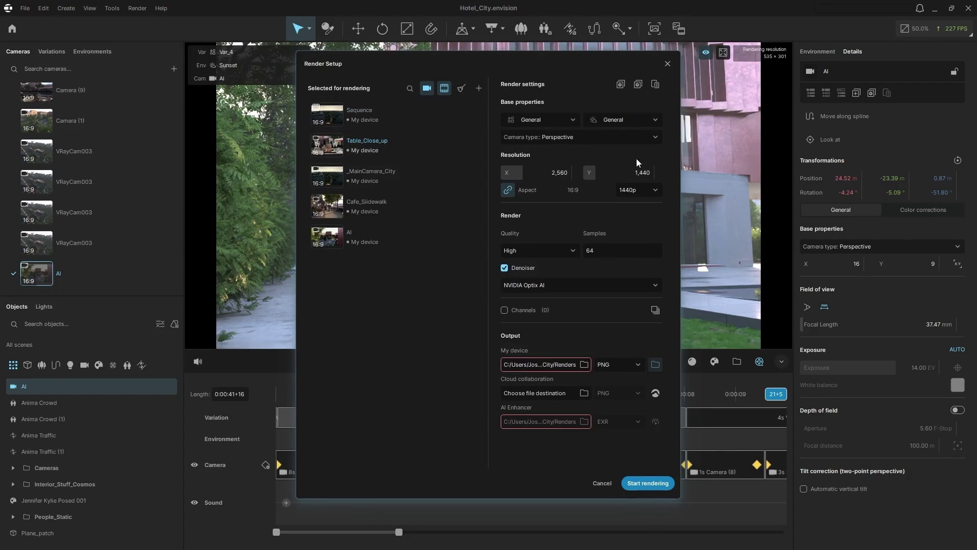
pyautogui.click(563, 121)
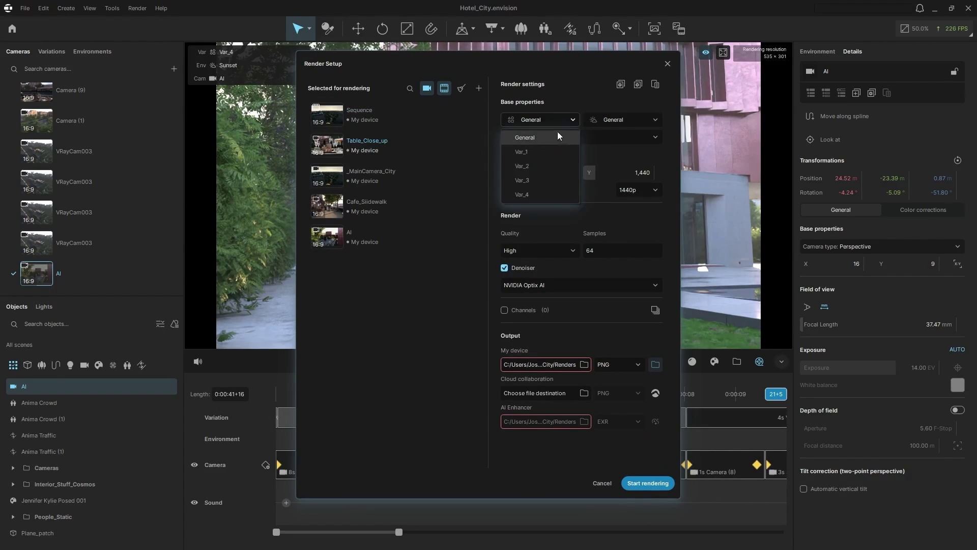
pyautogui.click(634, 122)
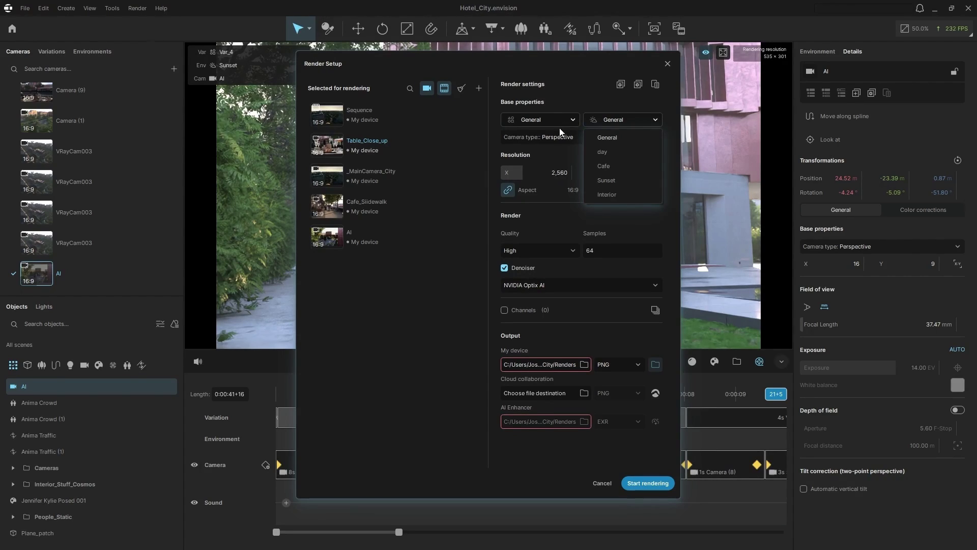
pyautogui.click(587, 106)
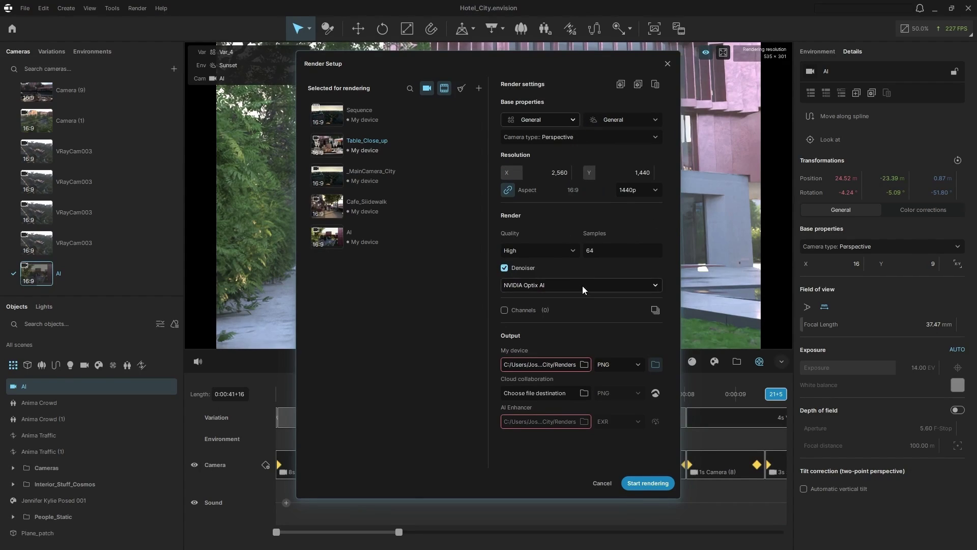
pyautogui.click(656, 311)
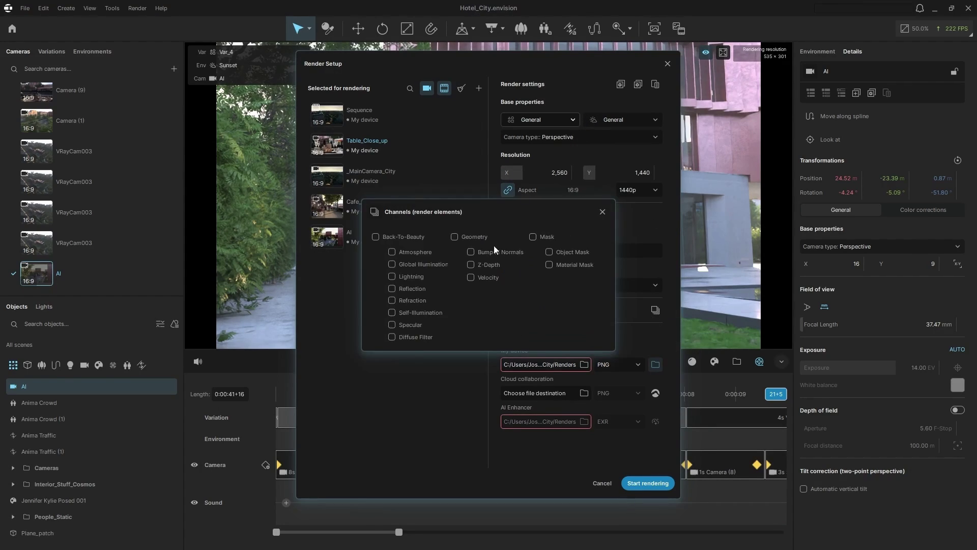
pyautogui.click(602, 212)
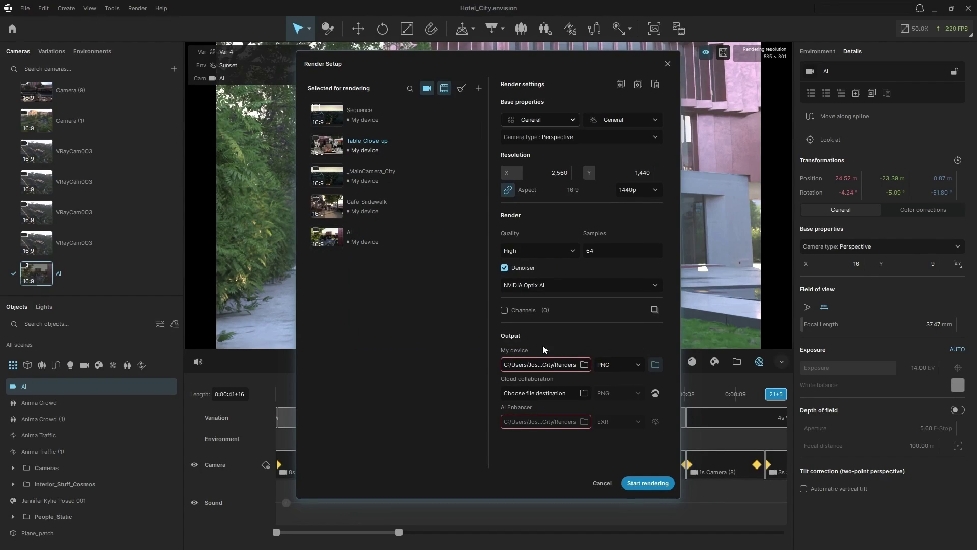
pyautogui.moveTo(574, 371)
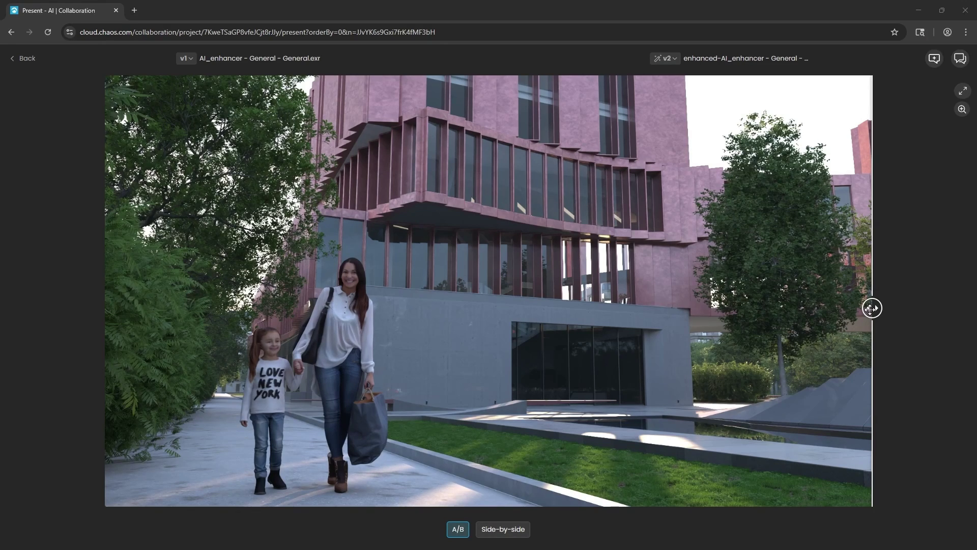
# Drag the comparison slider to the far left to reveal nearly all of the AI-enhanced render
pyautogui.moveTo(870, 309); pyautogui.dragTo(101, 368)
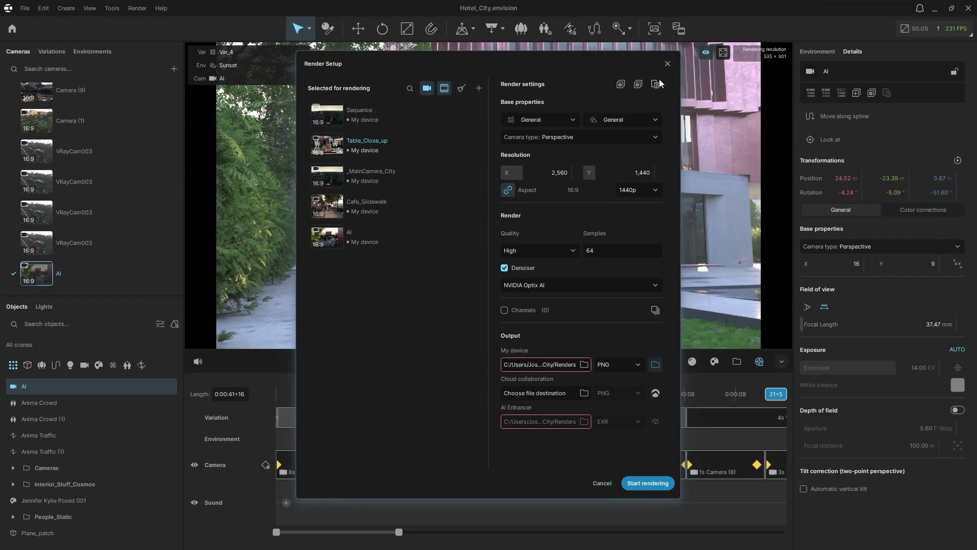
# Close the Render Setup dialog
pyautogui.click(668, 64)
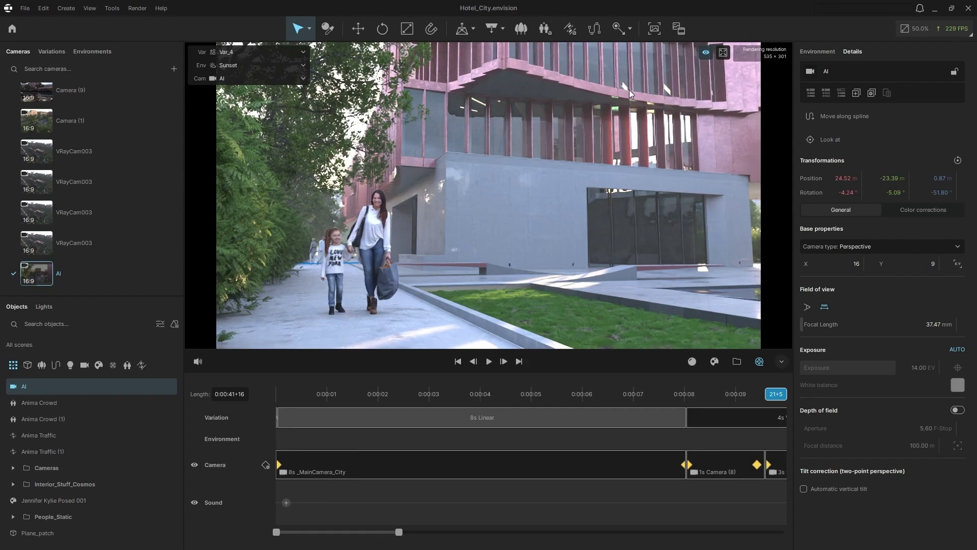
# Pick the ConcreteWall material from the wall and confirm its bump type stays Normal map
pyautogui.click(327, 29)
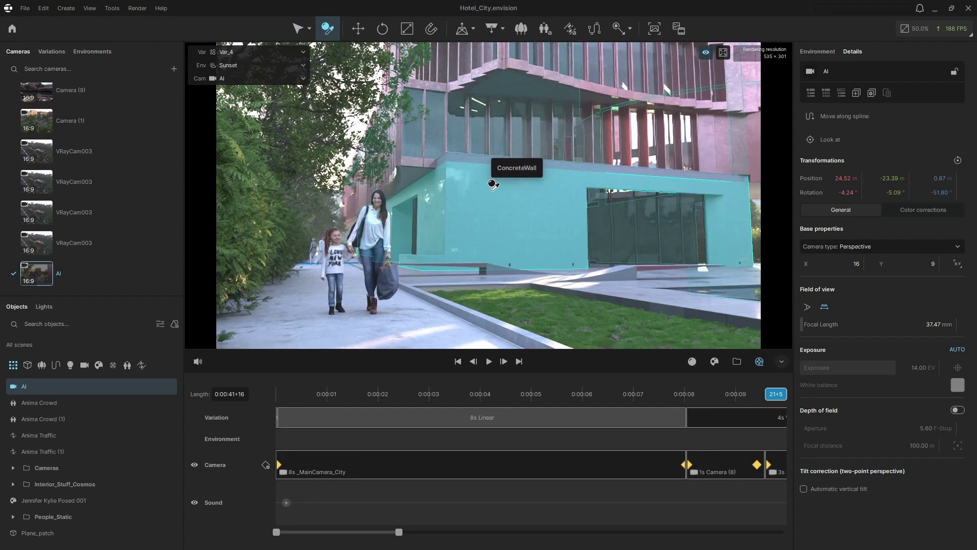
pyautogui.click(463, 221)
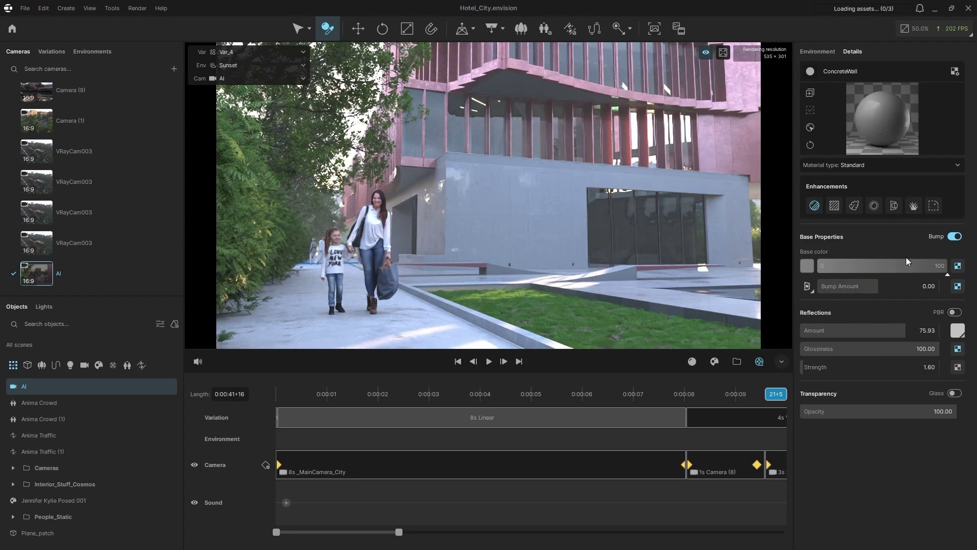
pyautogui.click(808, 287)
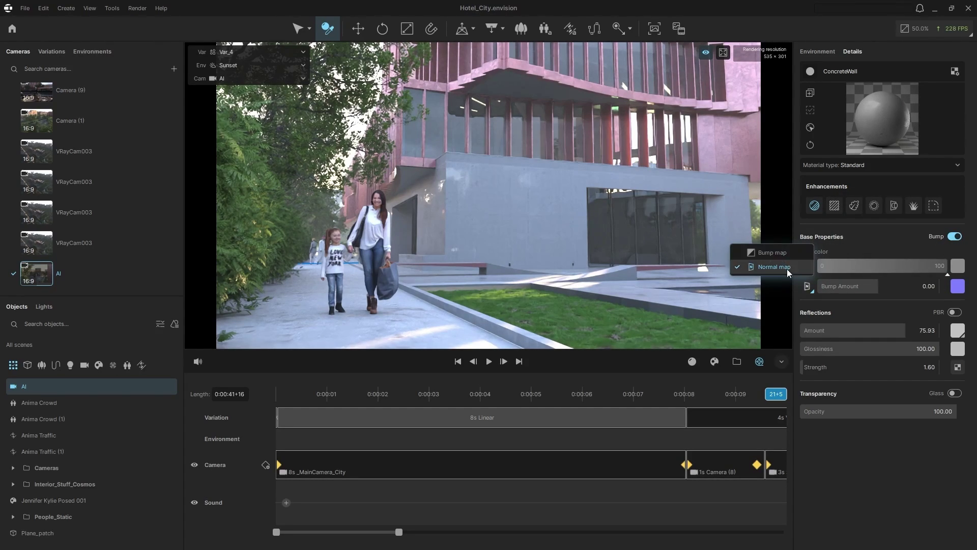
pyautogui.click(869, 469)
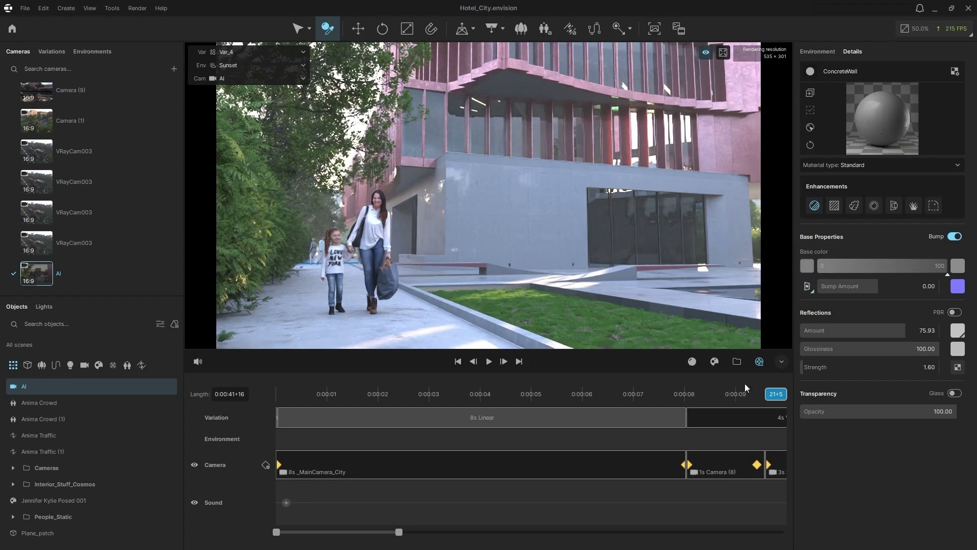
# Pick the hotel windows' material and toggle its Transparency Glass switch off, then on
pyautogui.click(631, 242)
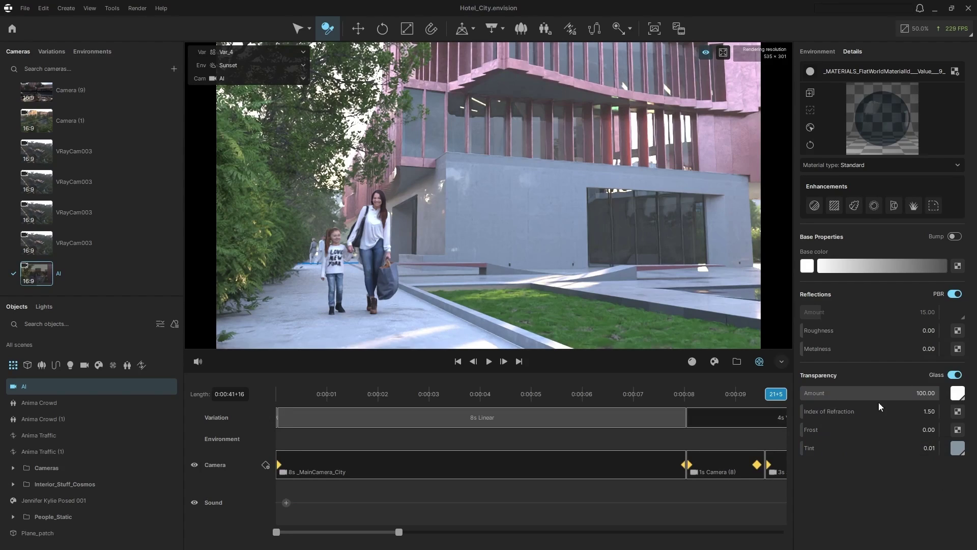
pyautogui.click(956, 375)
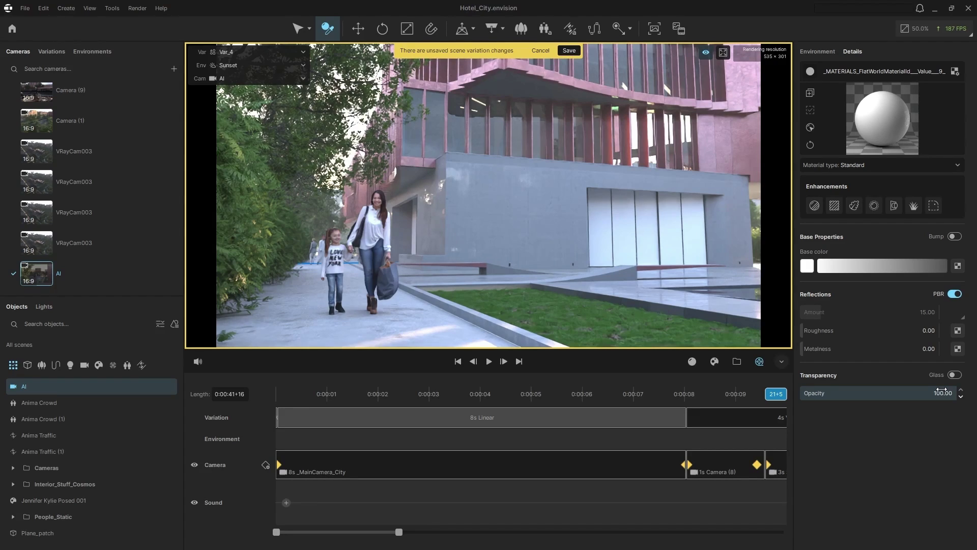
pyautogui.click(955, 375)
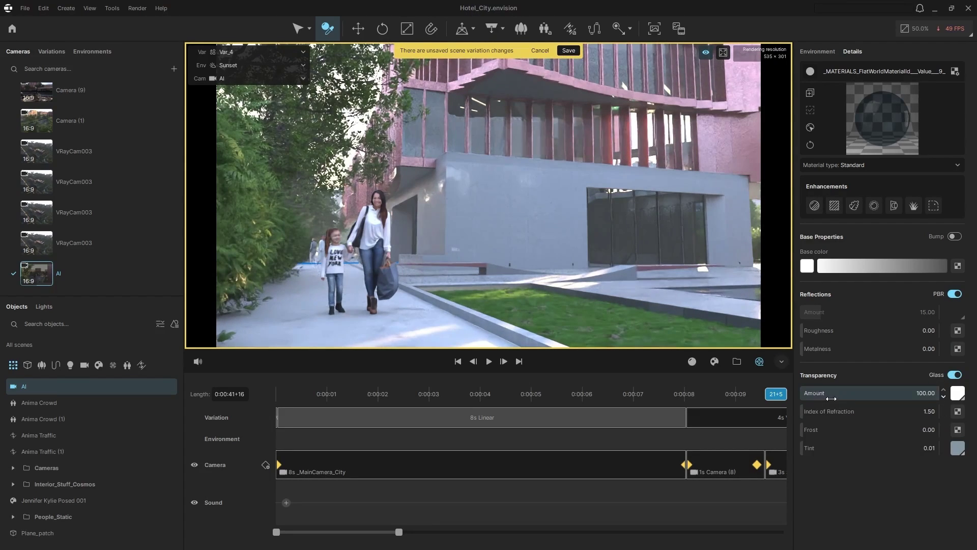